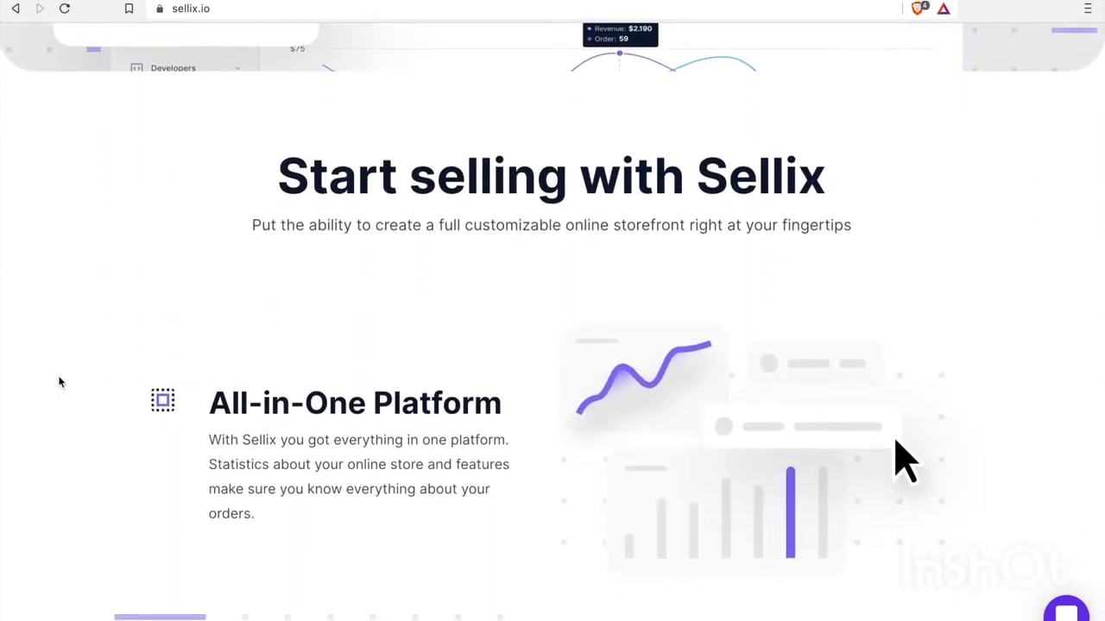
Return to the Sellix dashboard overview
scroll(59, 381, down, 1)
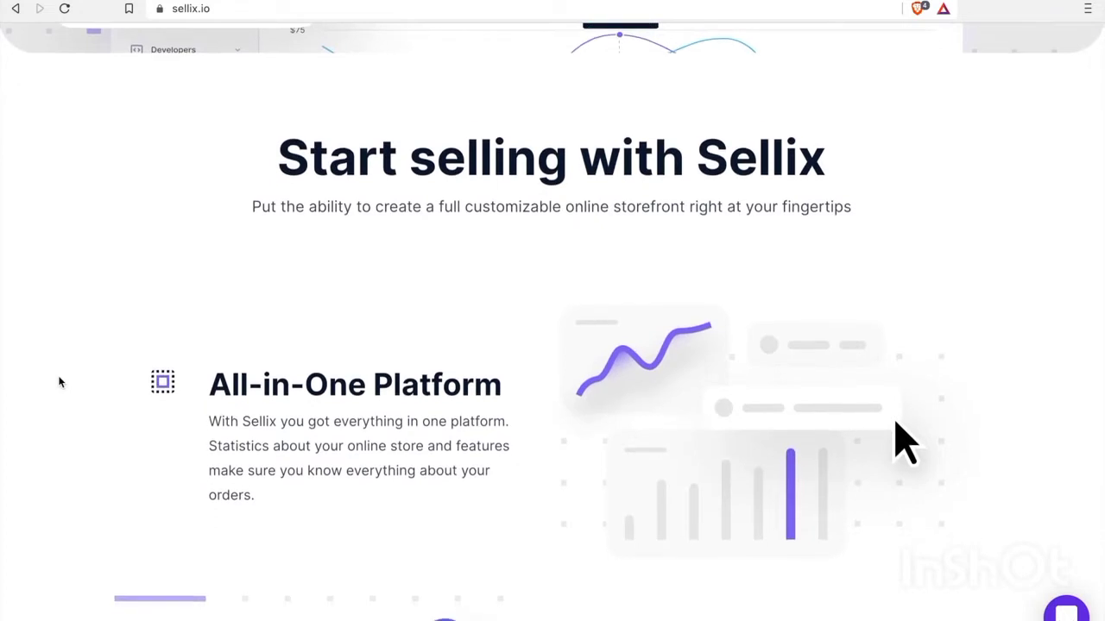
scroll(60, 382, down, 2)
scroll(60, 382, down, 2)
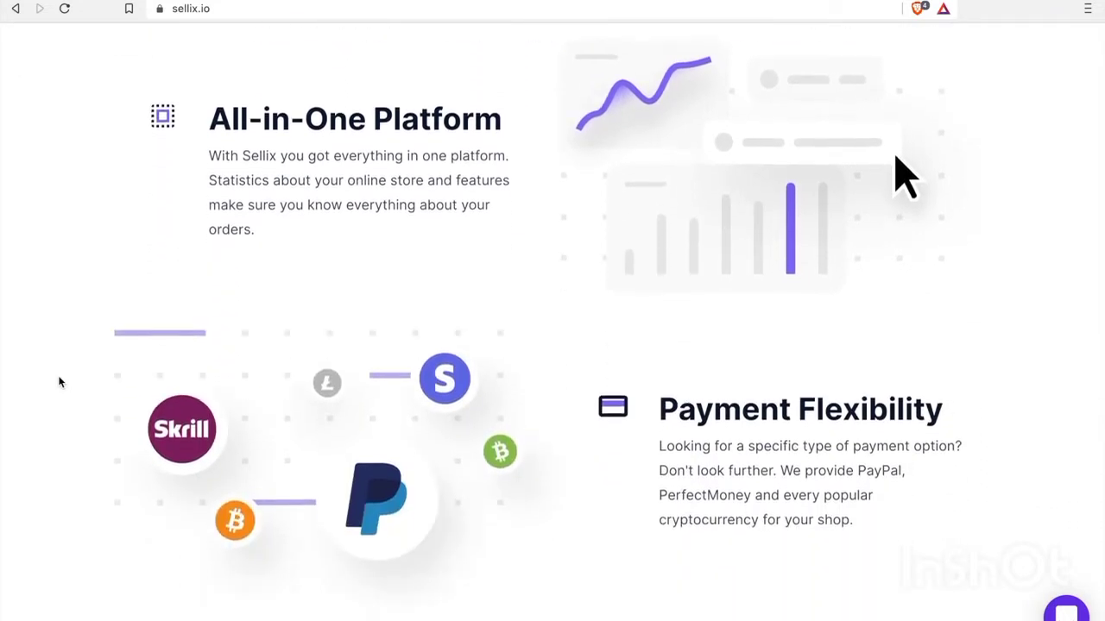
scroll(59, 381, down, 1)
scroll(60, 381, down, 3)
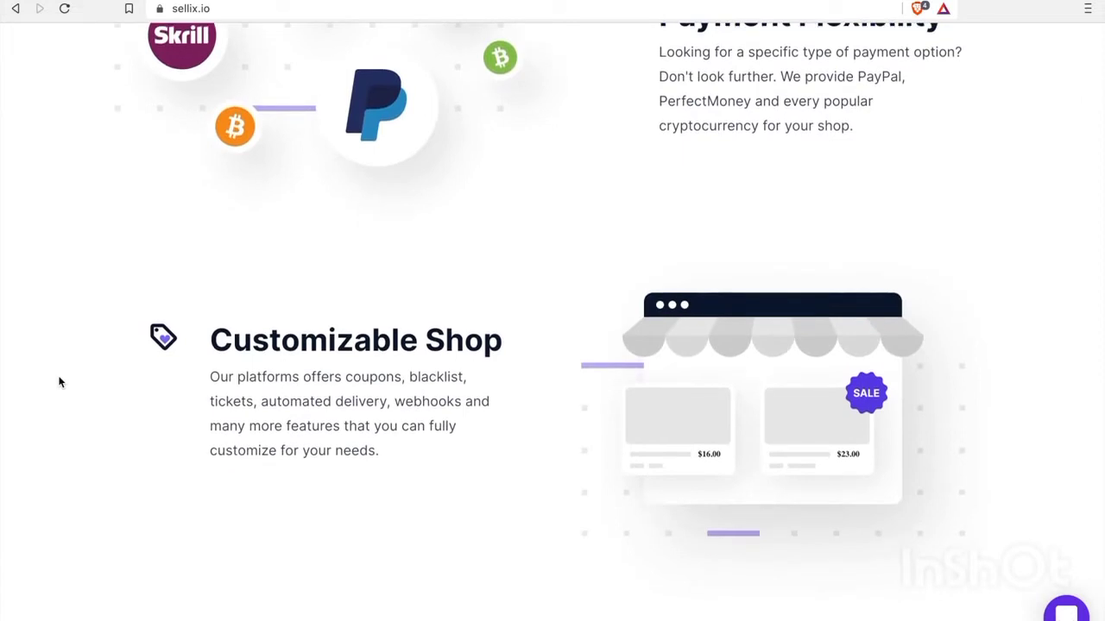
scroll(59, 382, down, 2)
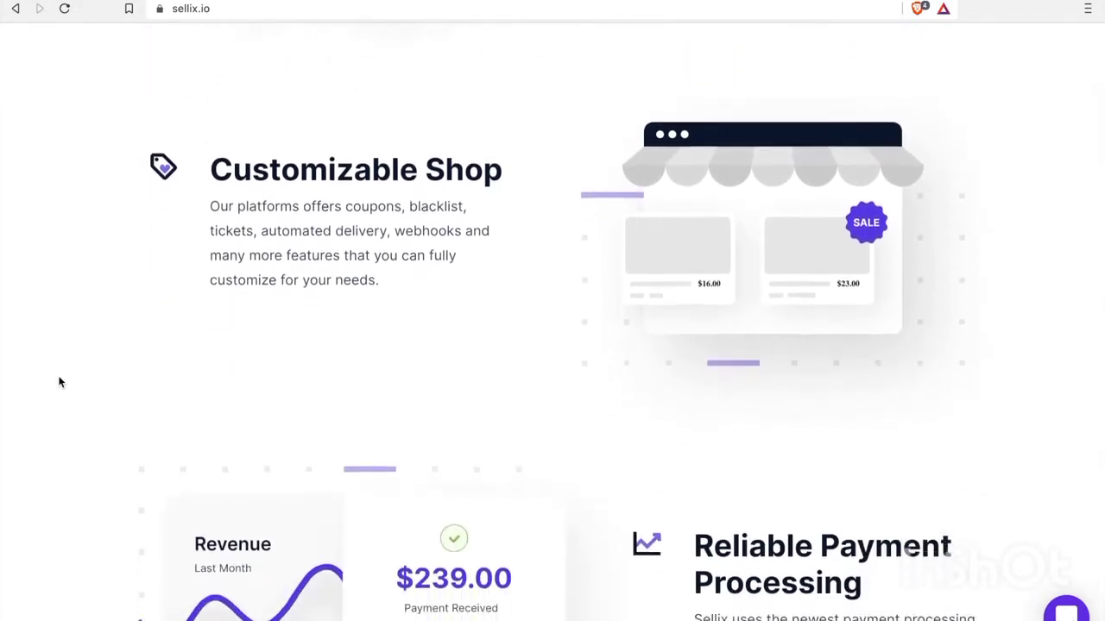
scroll(60, 382, down, 3)
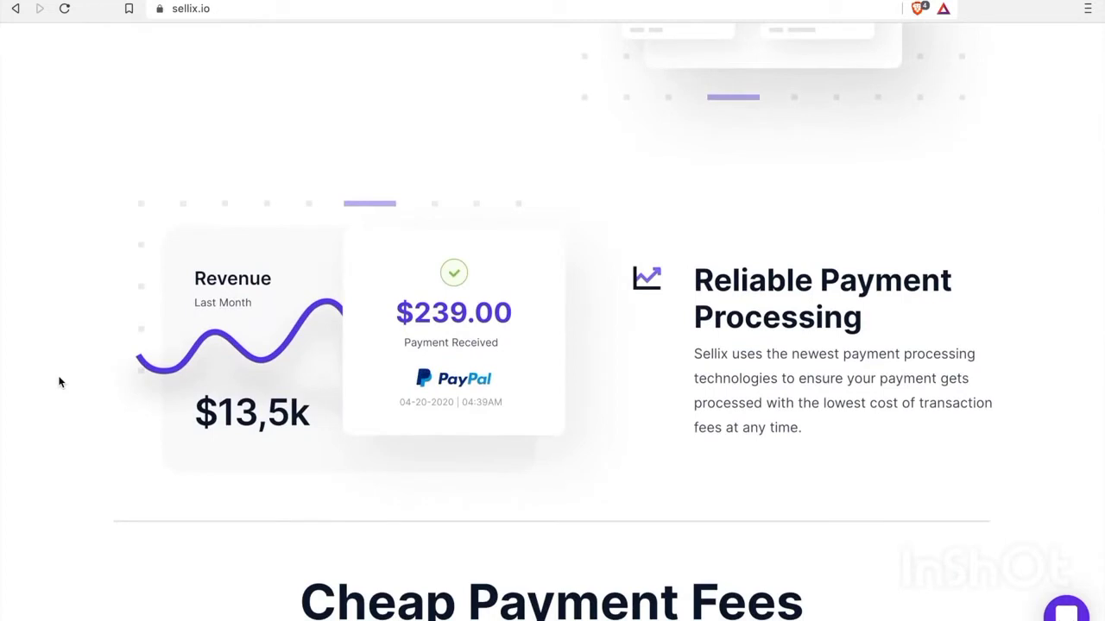
scroll(60, 382, down, 1)
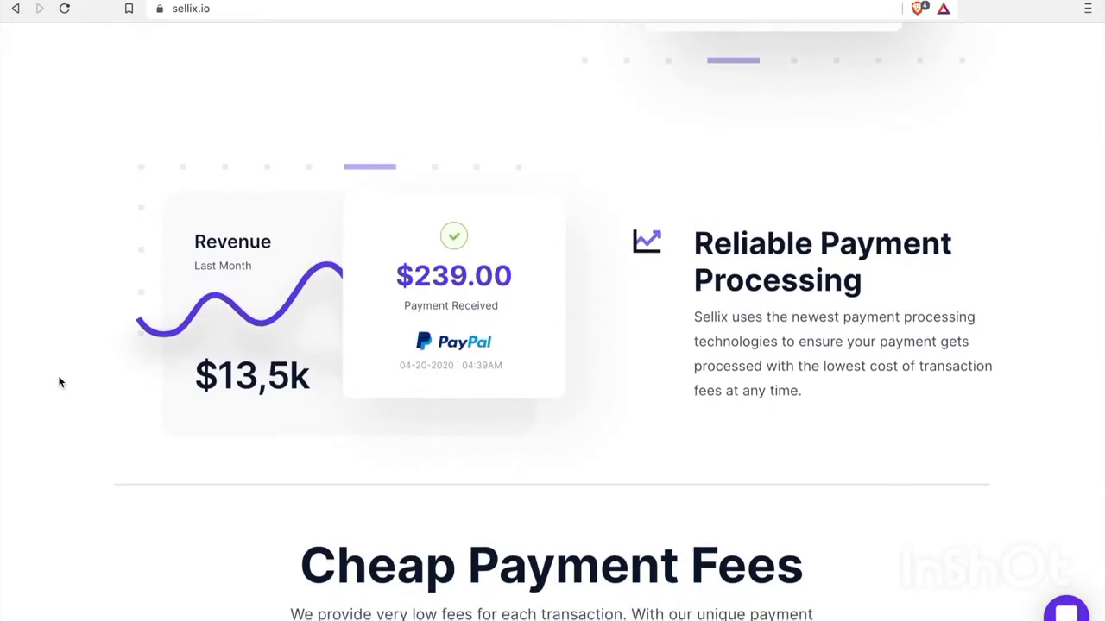
scroll(59, 381, up, 15)
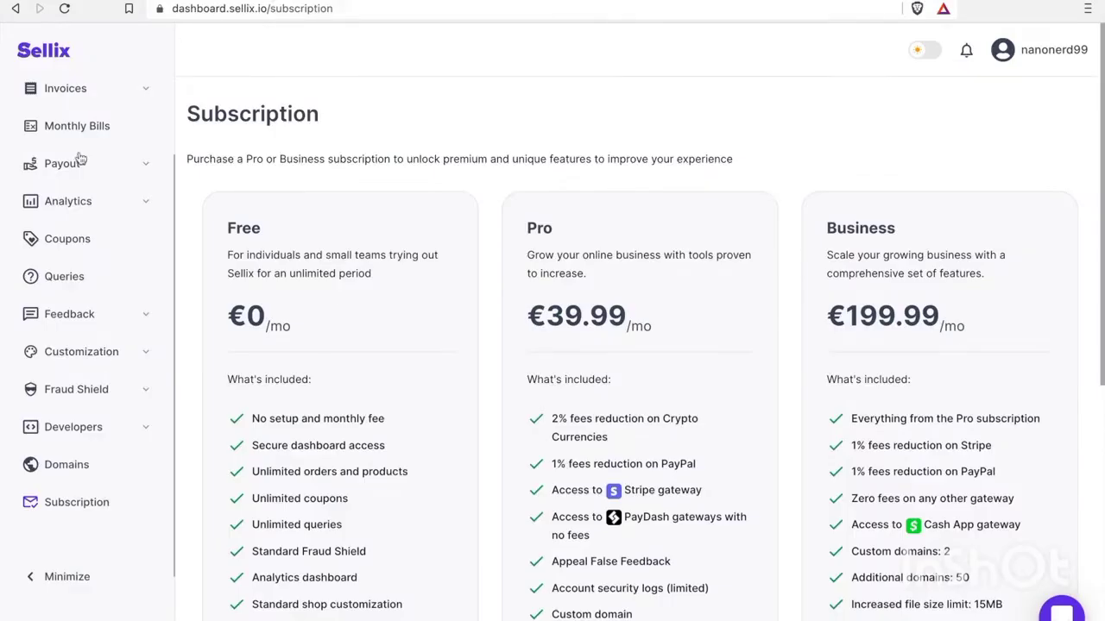
scroll(81, 159, up, 2)
click(80, 115)
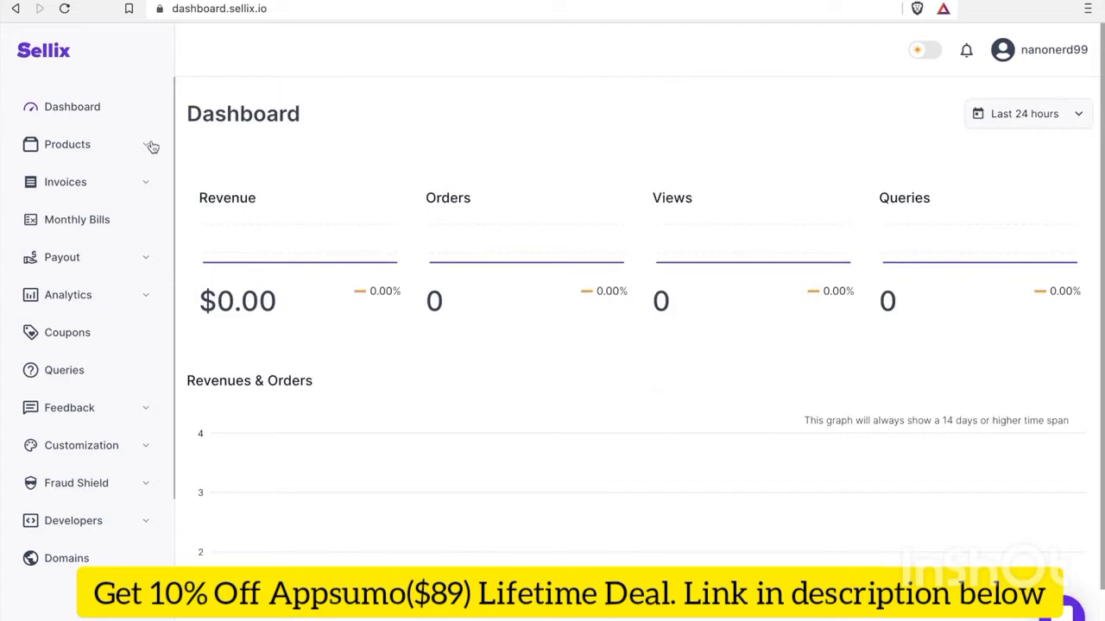
Open All Products under the Products menu and start adding a new product
click(77, 258)
click(147, 148)
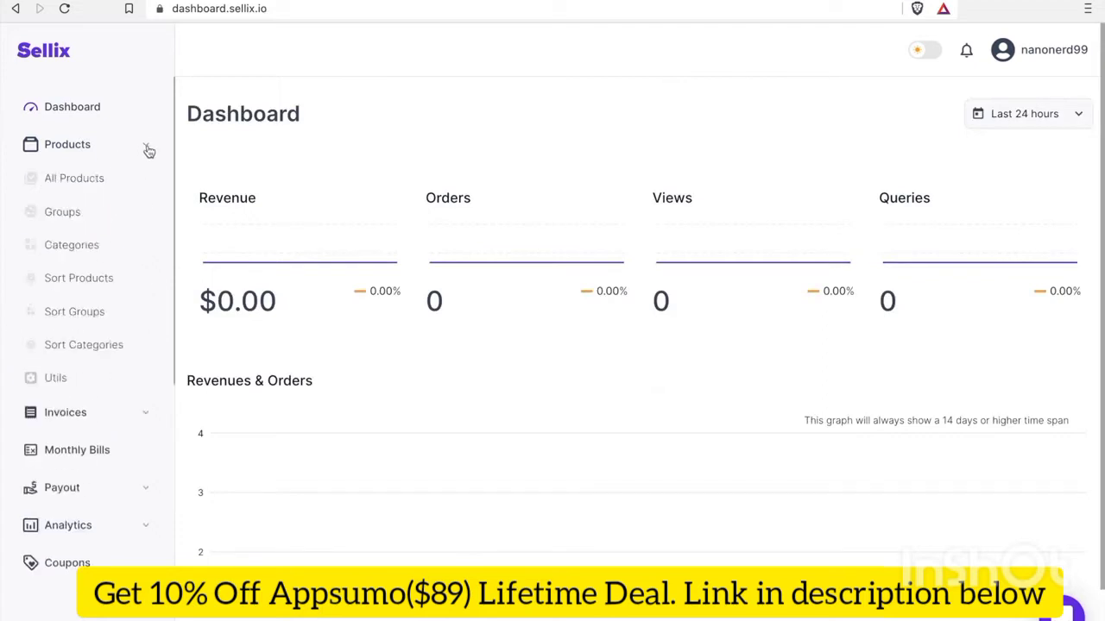
click(78, 187)
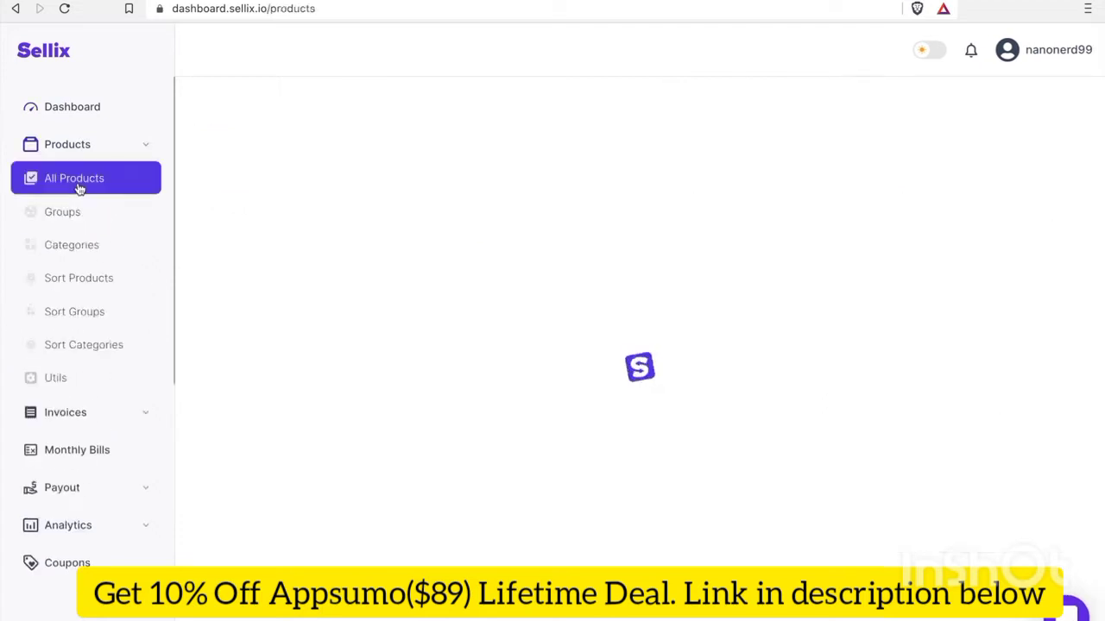
click(619, 472)
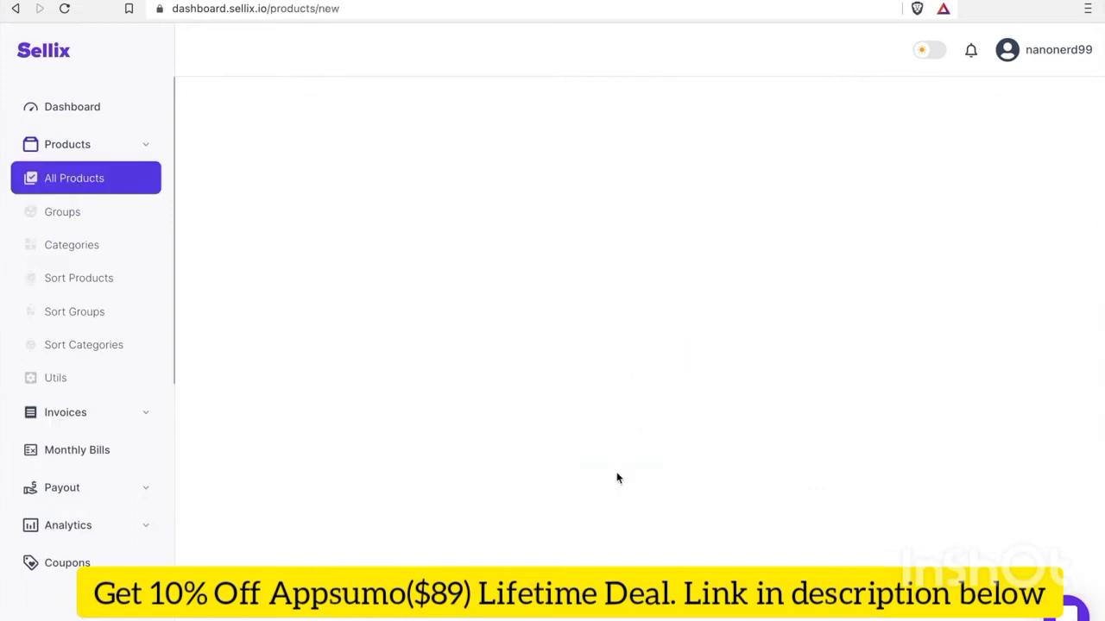
Give the new product the title 'Test', a price of 1 USD and the description 'Test'
click(356, 280)
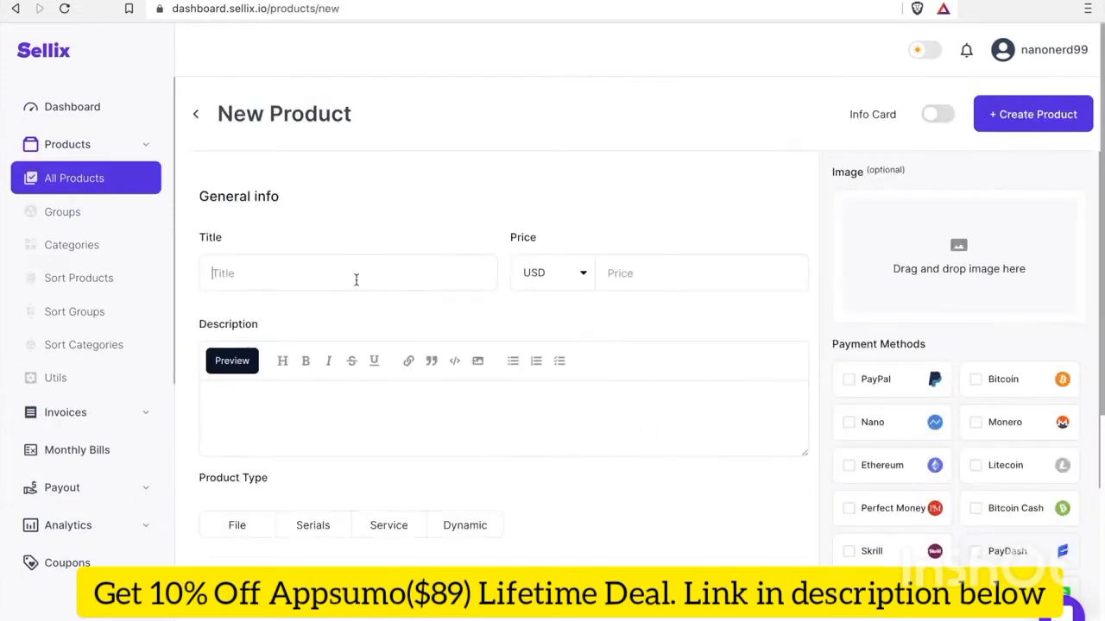
text(Test)
click(678, 276)
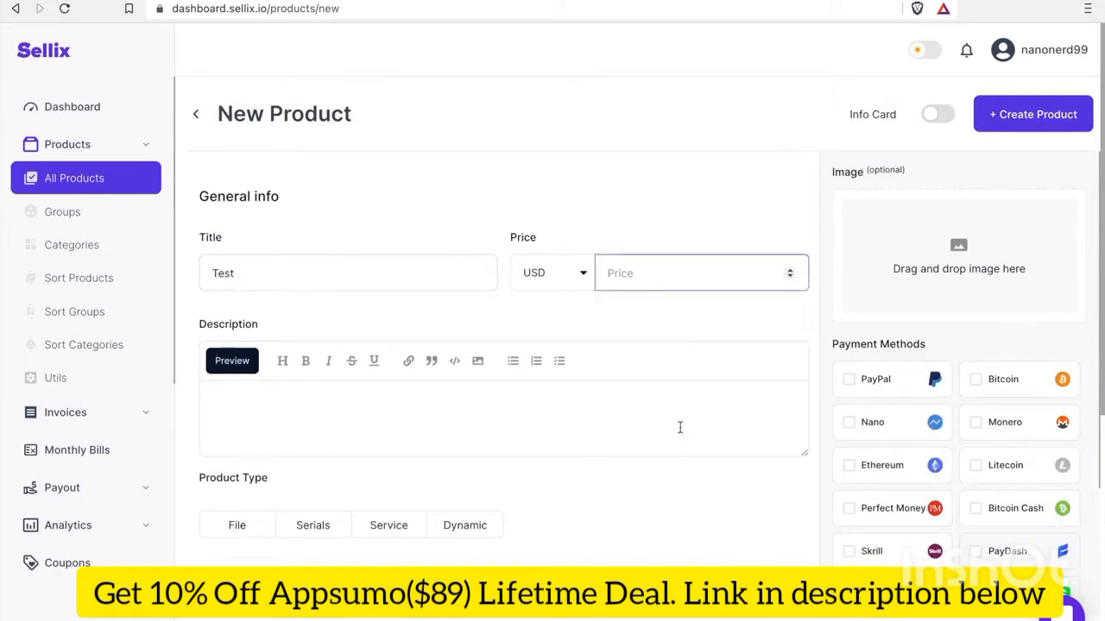
text(1)
scroll(668, 507, down, 2)
click(501, 345)
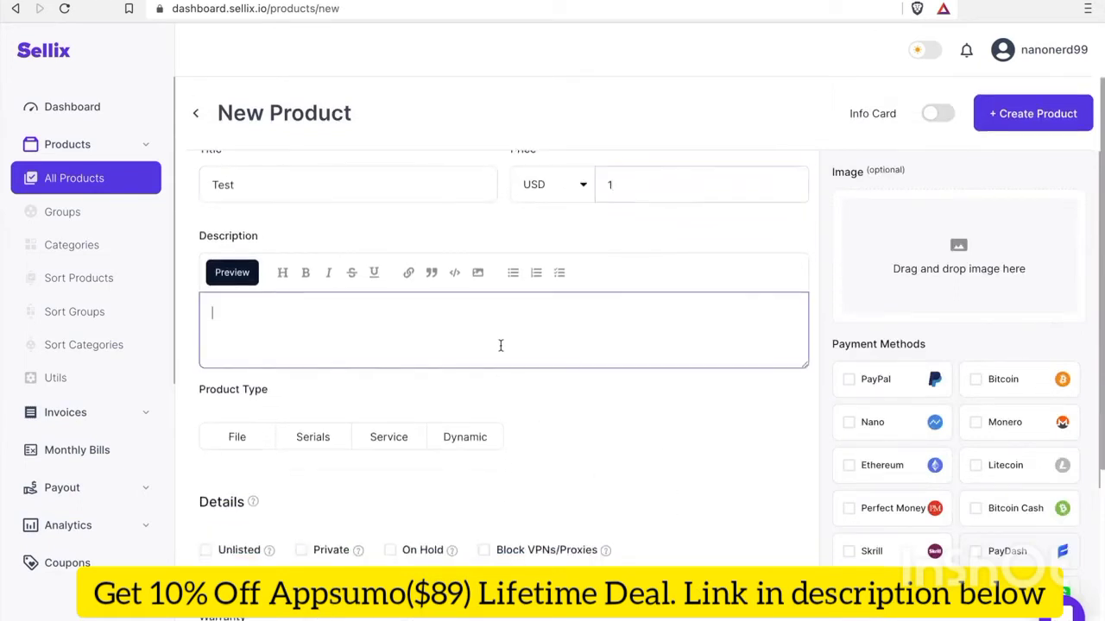
text(Test)
scroll(604, 530, down, 3)
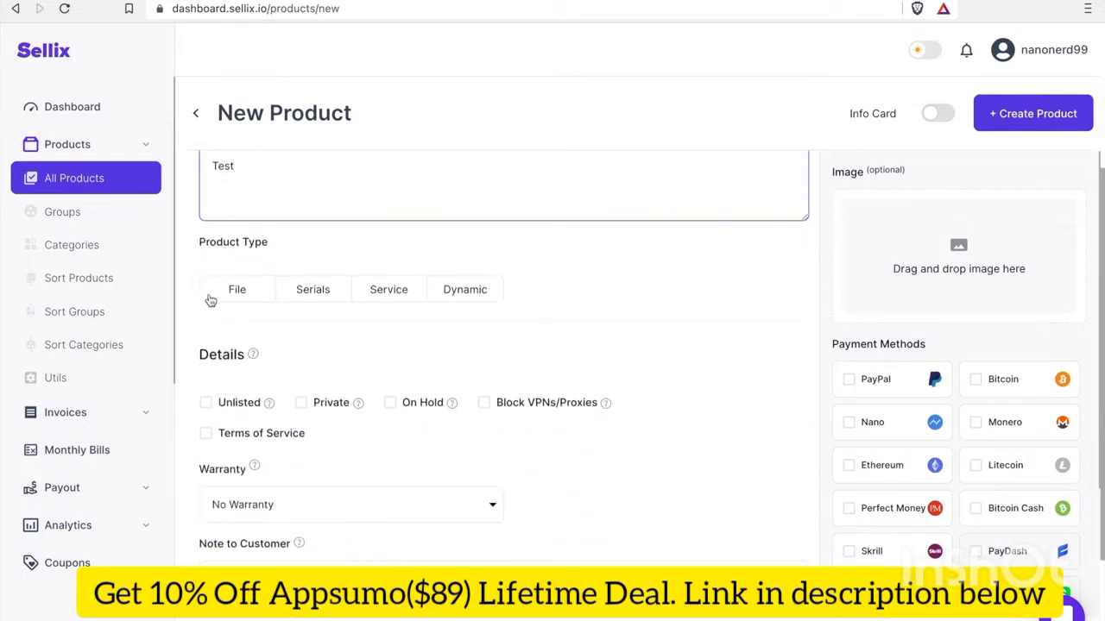
Make the product a Serials type with serials 0001, 0002, 0003
click(318, 296)
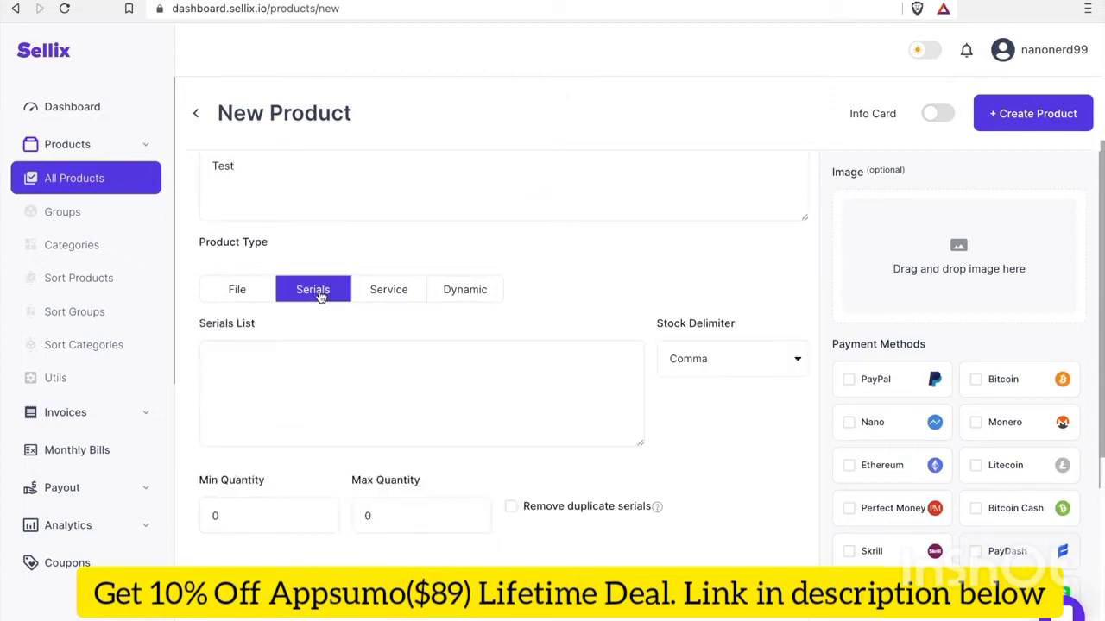
click(487, 360)
text(0001, 0002, 0003)
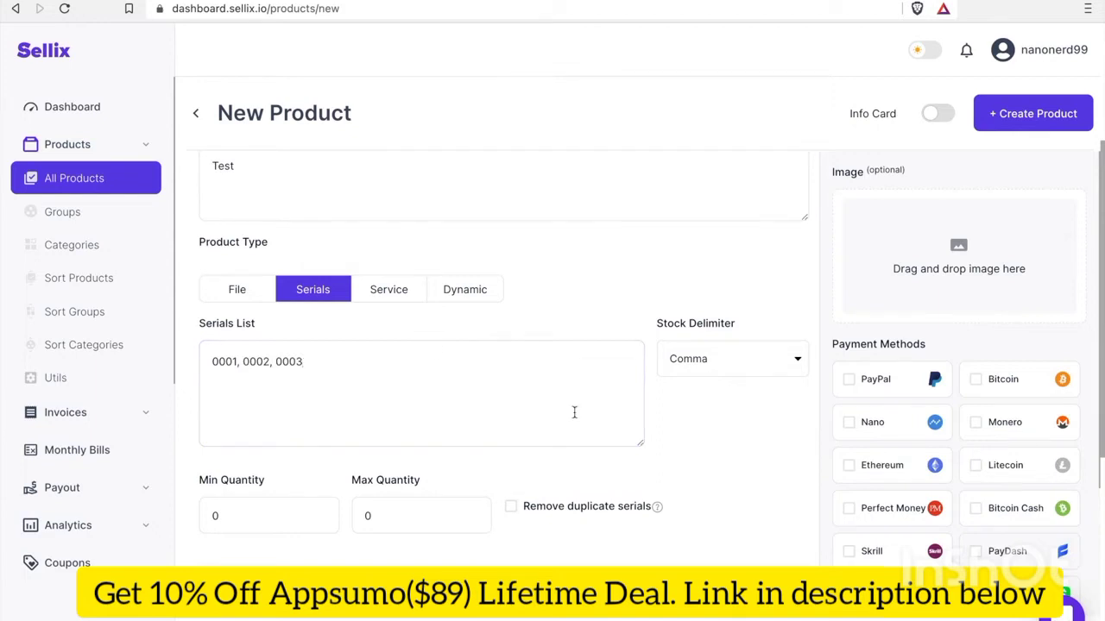
scroll(768, 492, down, 3)
scroll(766, 492, down, 1)
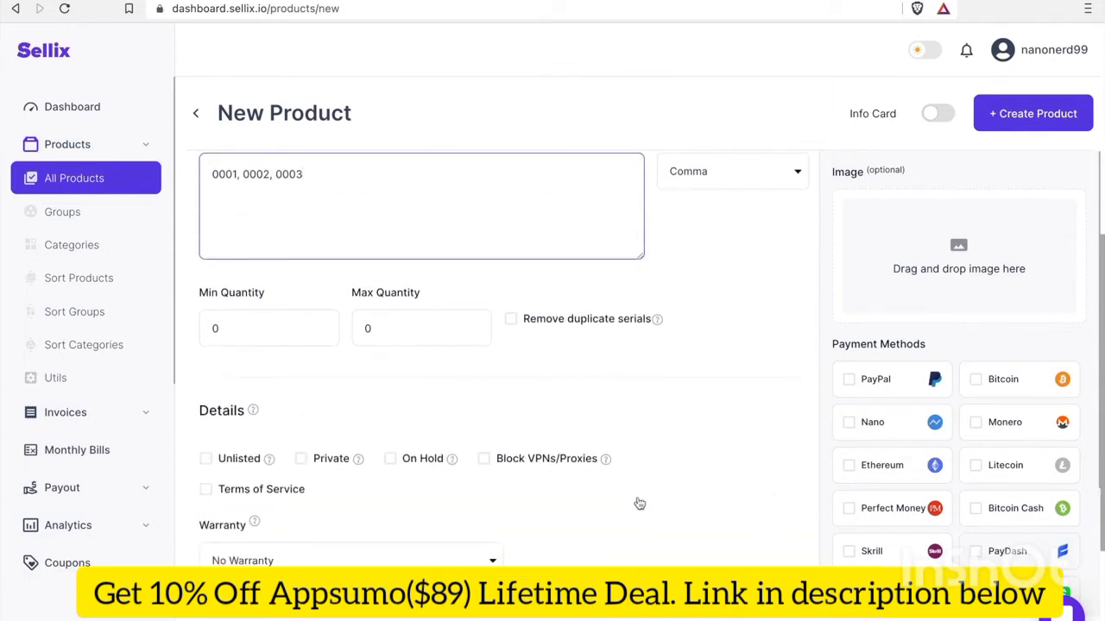
scroll(638, 505, down, 1)
scroll(641, 501, down, 1)
scroll(641, 500, down, 1)
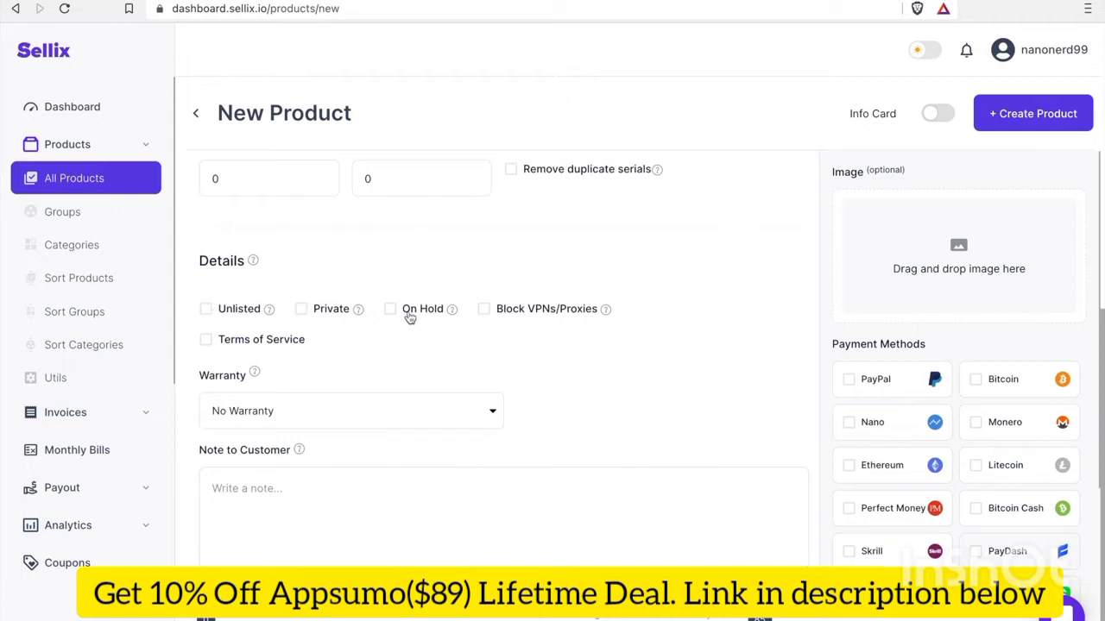
Leave the warranty at No Warranty and add the customer note 'Thank you'
scroll(643, 406, down, 1)
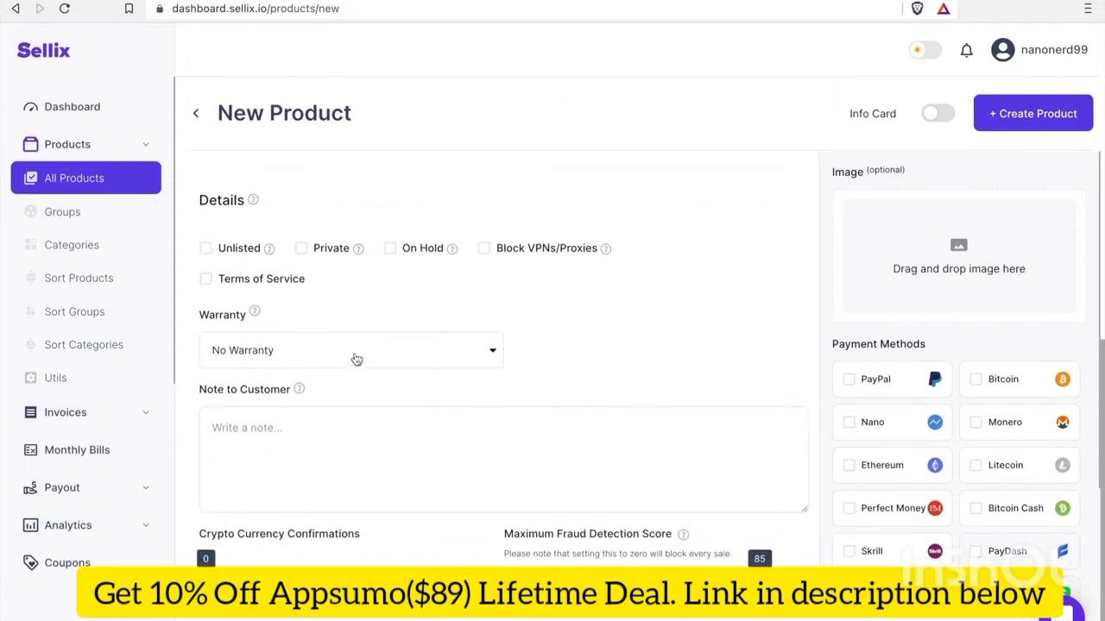
click(350, 354)
click(604, 355)
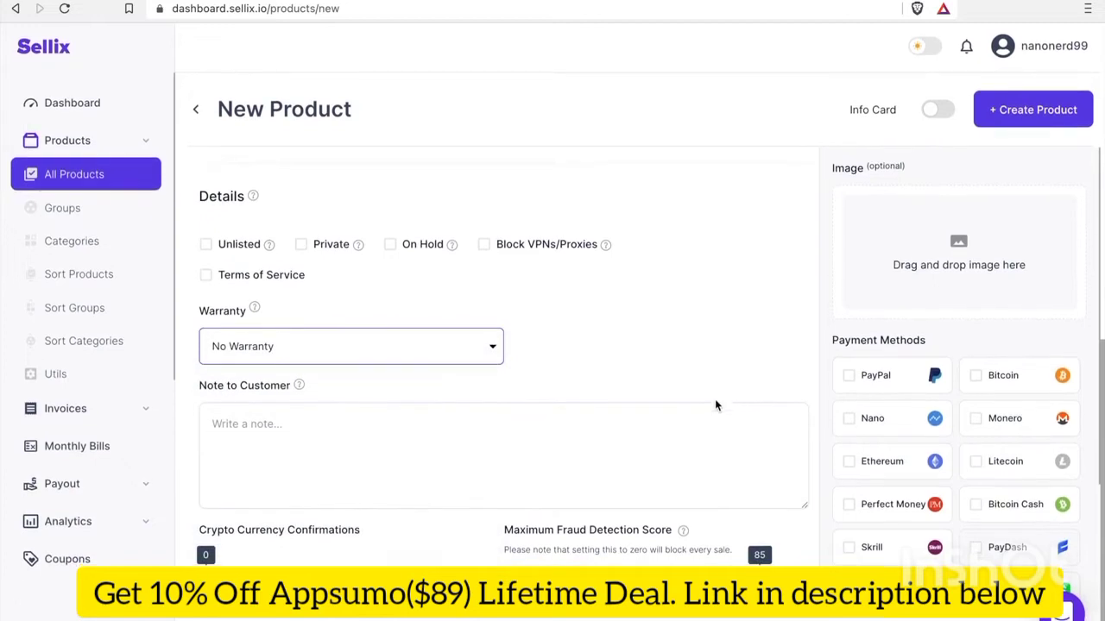
click(497, 446)
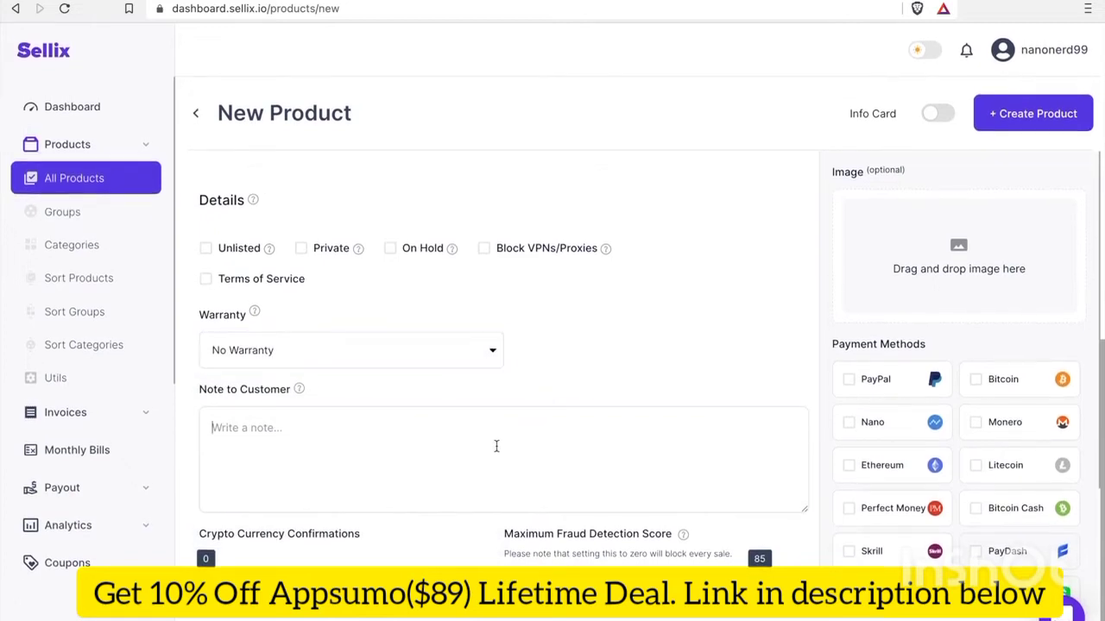
text(Thank you)
click(500, 471)
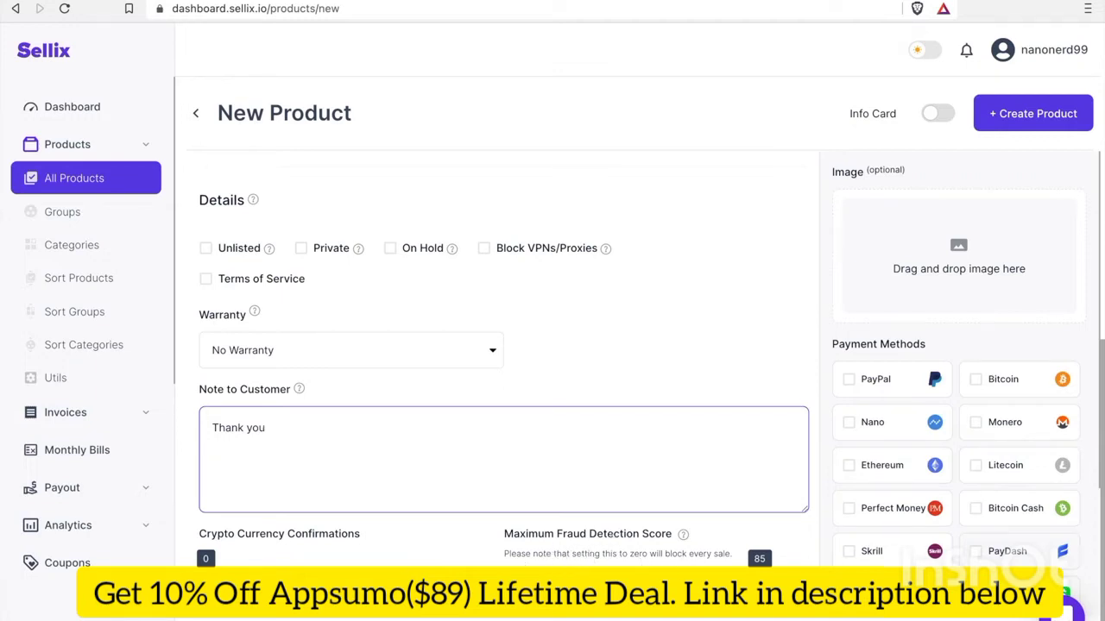
scroll(976, 332, up, 2)
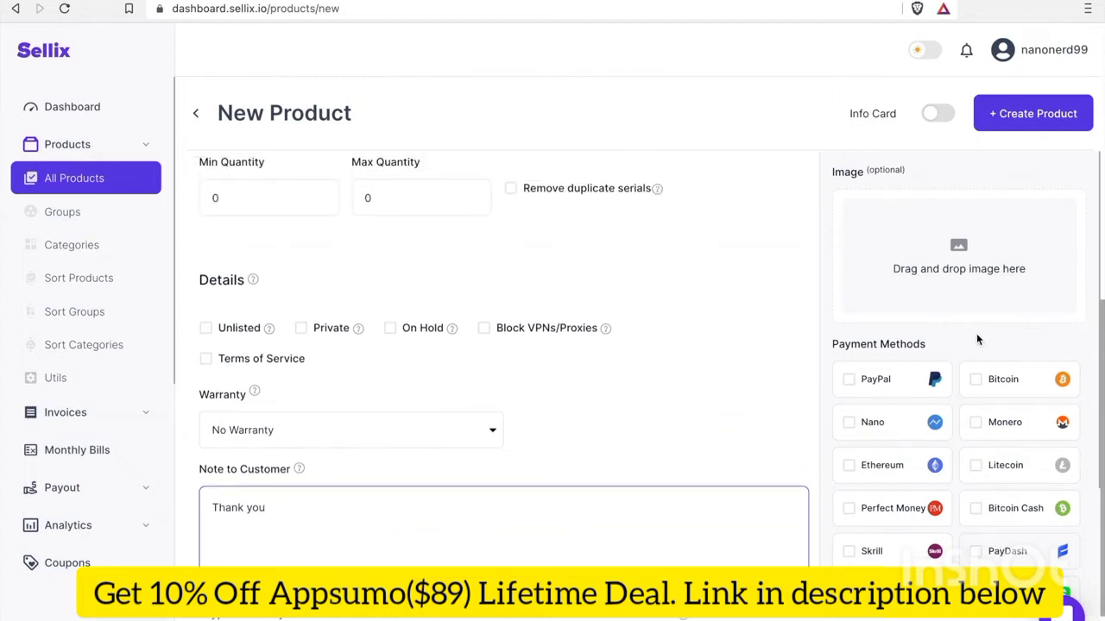
Tick Nano as the accepted payment method and review the product form
scroll(984, 345, up, 2)
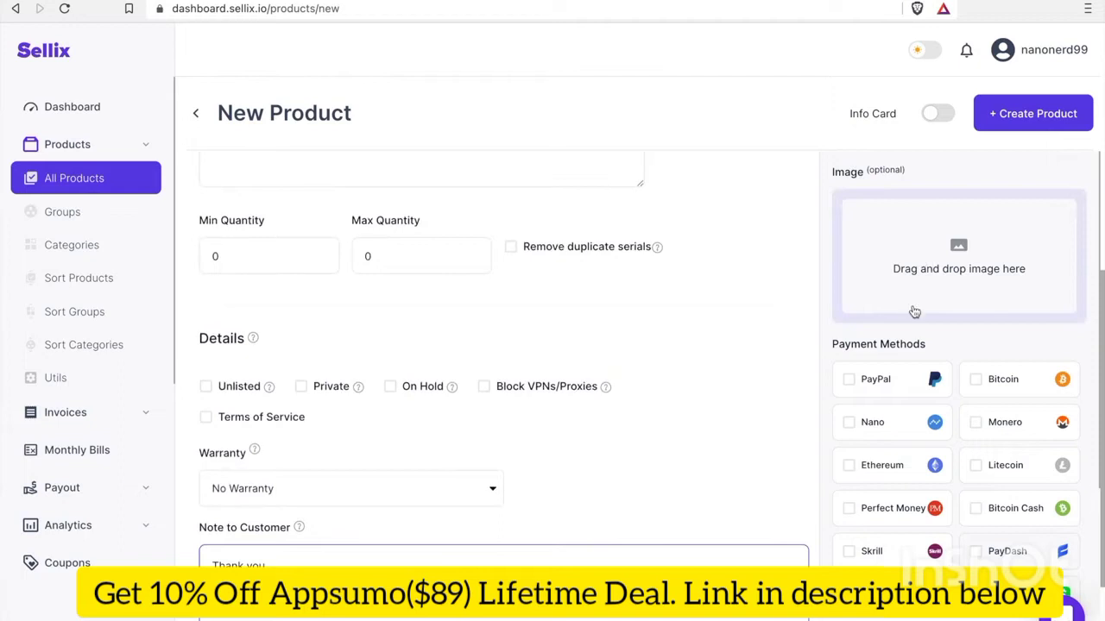
scroll(954, 347, down, 1)
scroll(970, 360, down, 1)
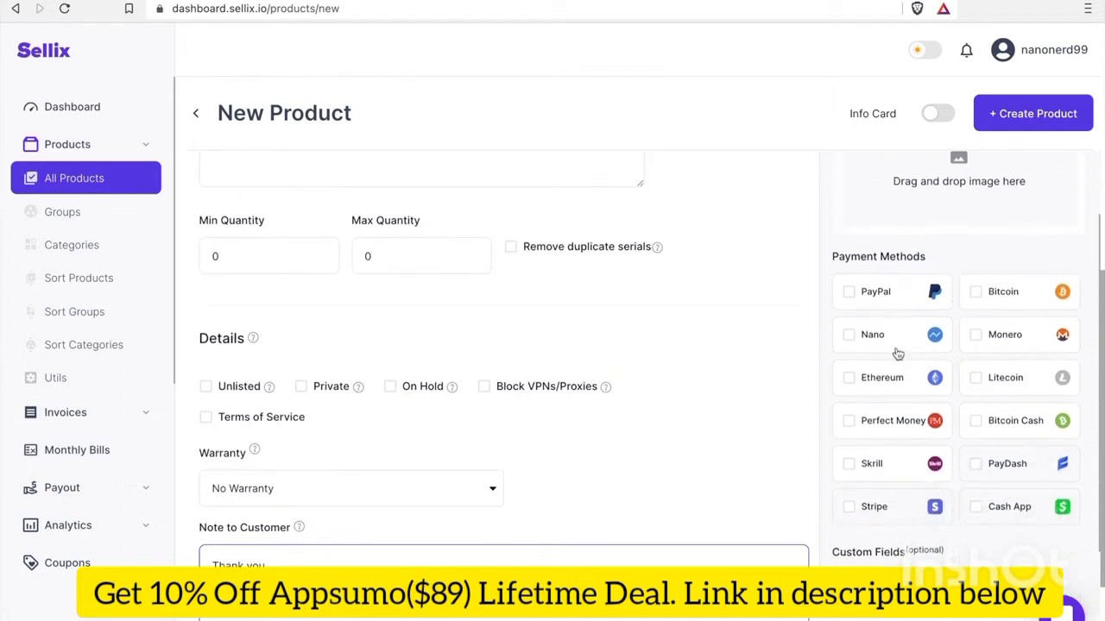
click(849, 336)
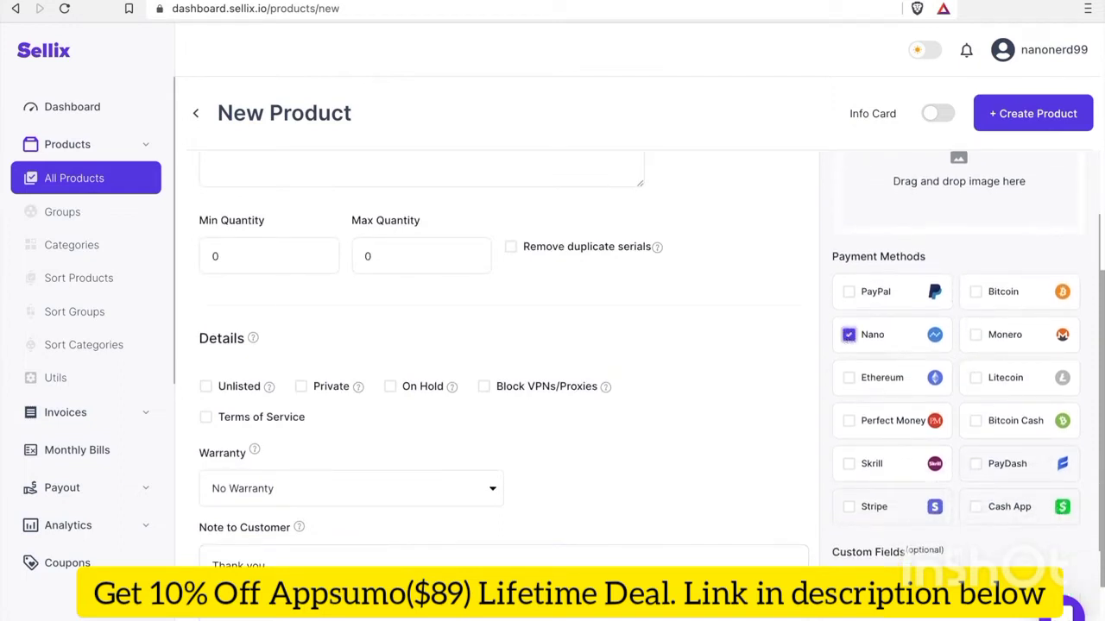
scroll(876, 386, down, 3)
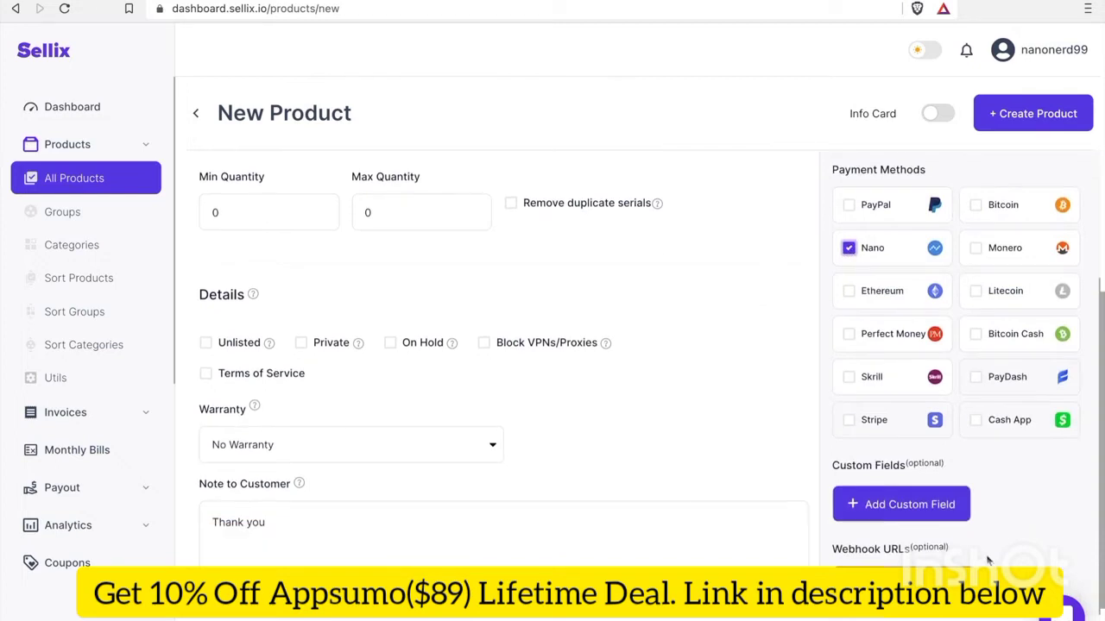
scroll(989, 561, up, 2)
scroll(507, 321, down, 2)
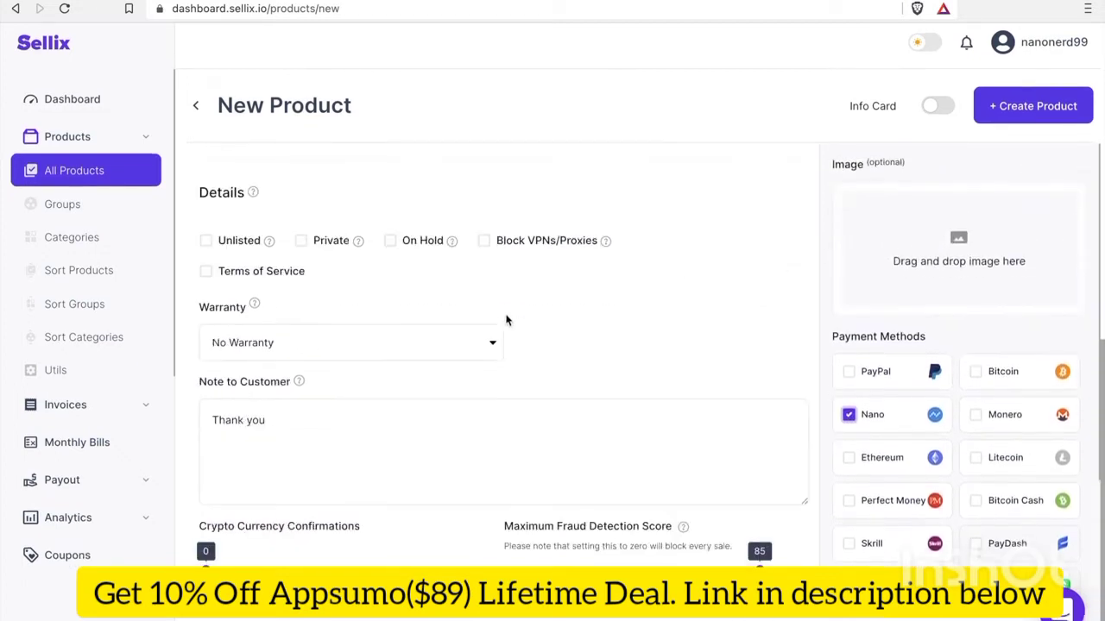
scroll(506, 320, up, 5)
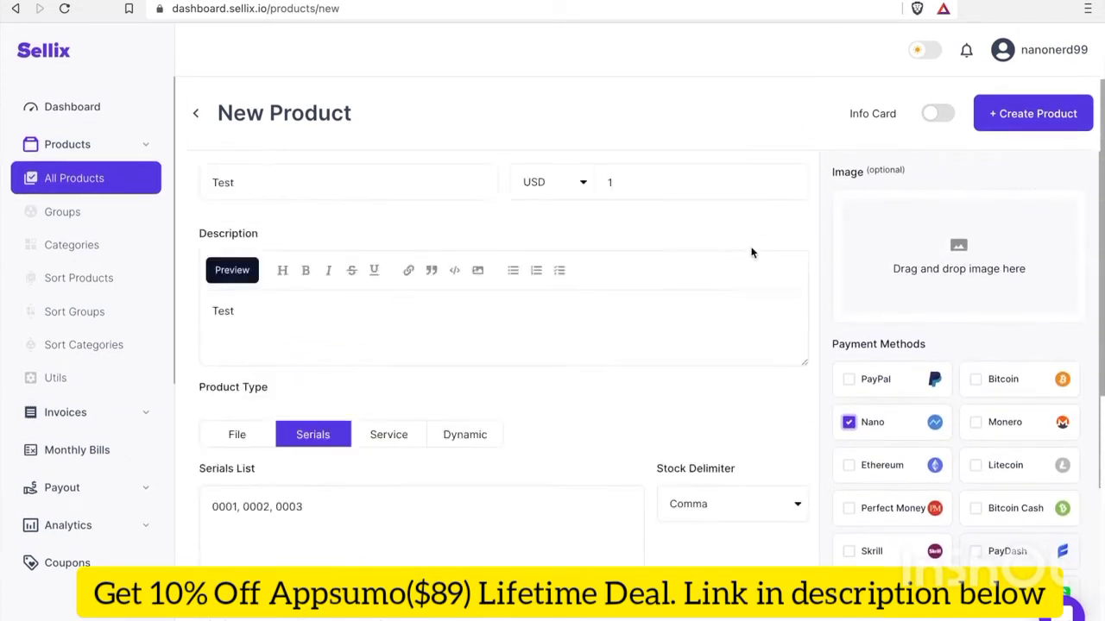
scroll(751, 253, up, 2)
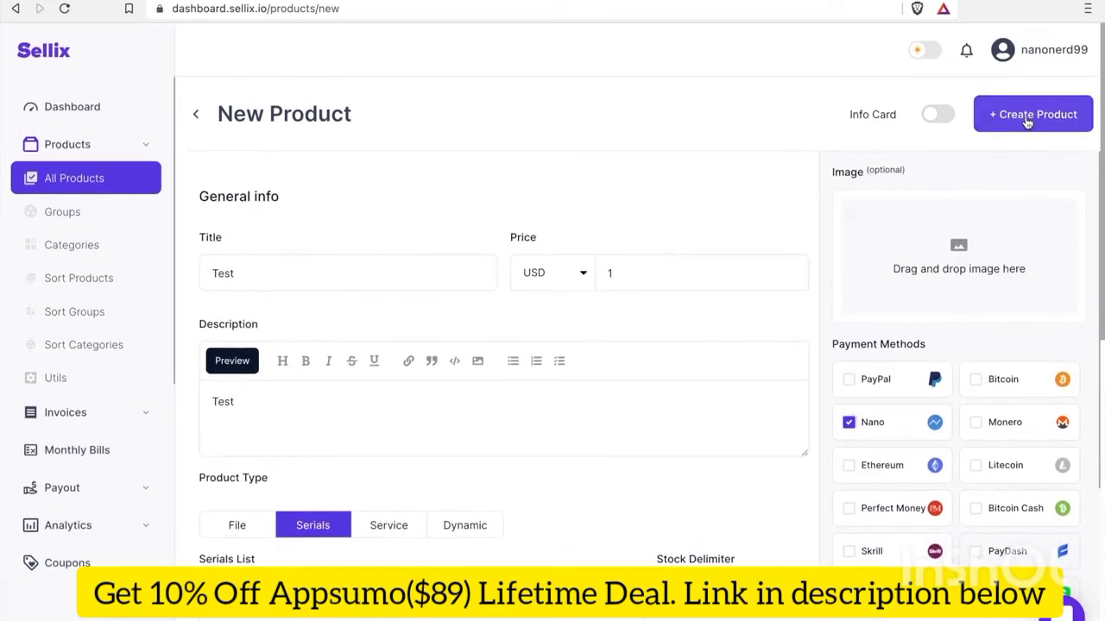
Create the Test product, listed as Serials with stock 3 at $1.00
click(1027, 119)
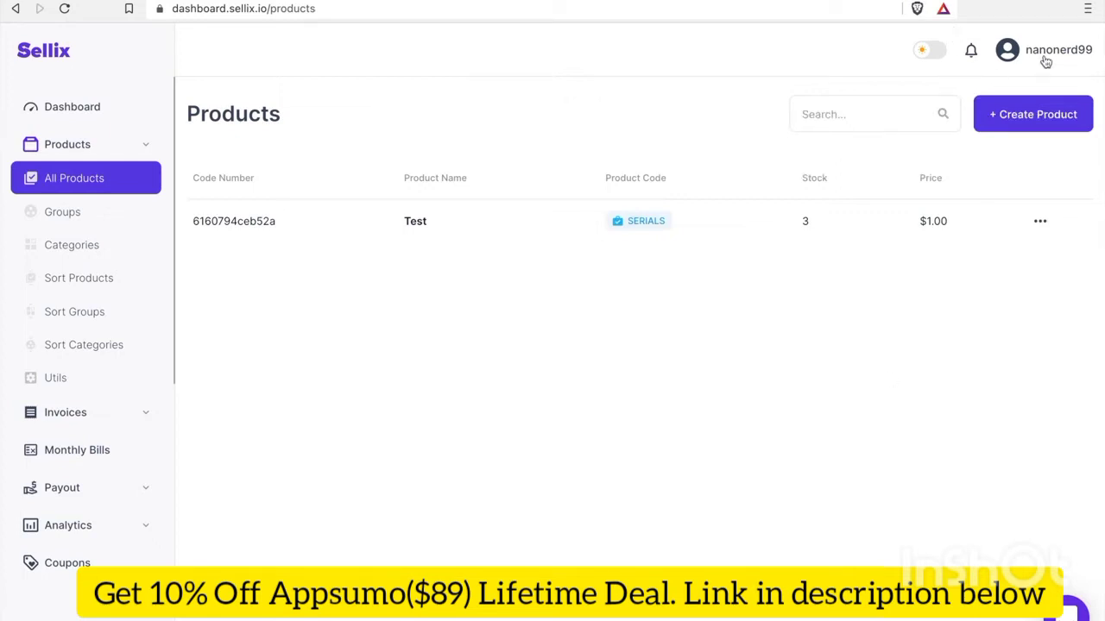
click(1045, 62)
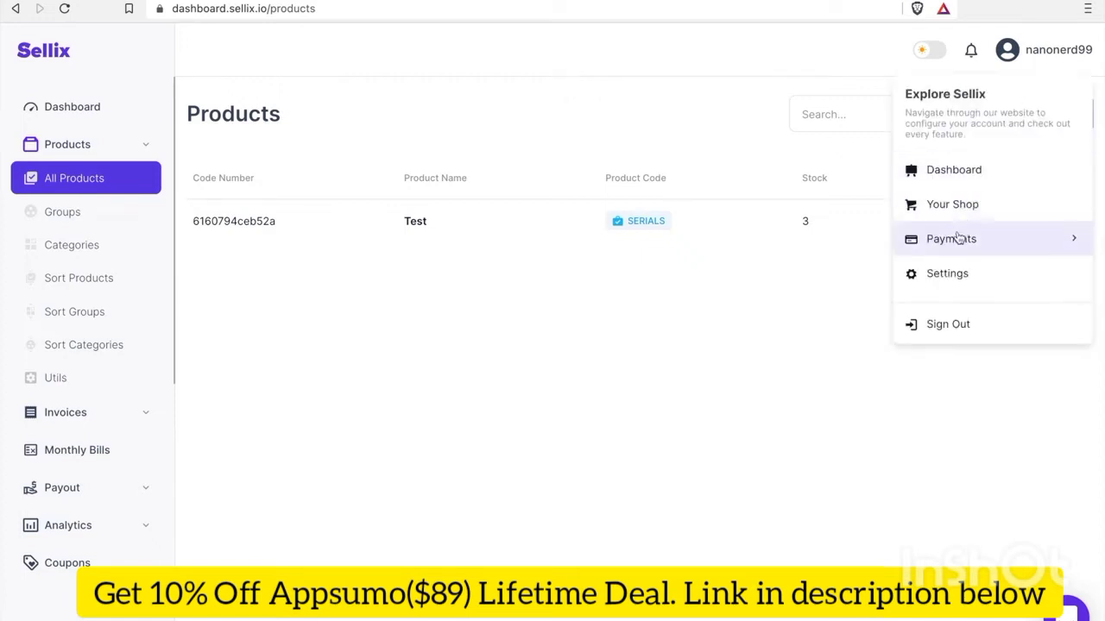
Go to the shop's Payments settings and scroll down to the Crypto Nano Address field
click(1077, 242)
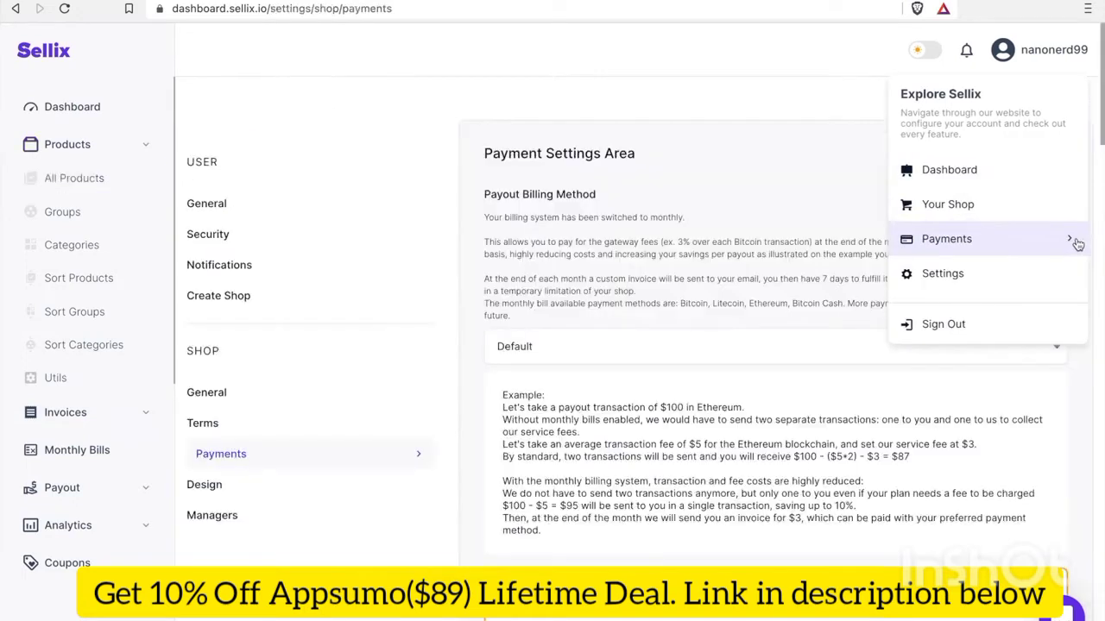
click(679, 490)
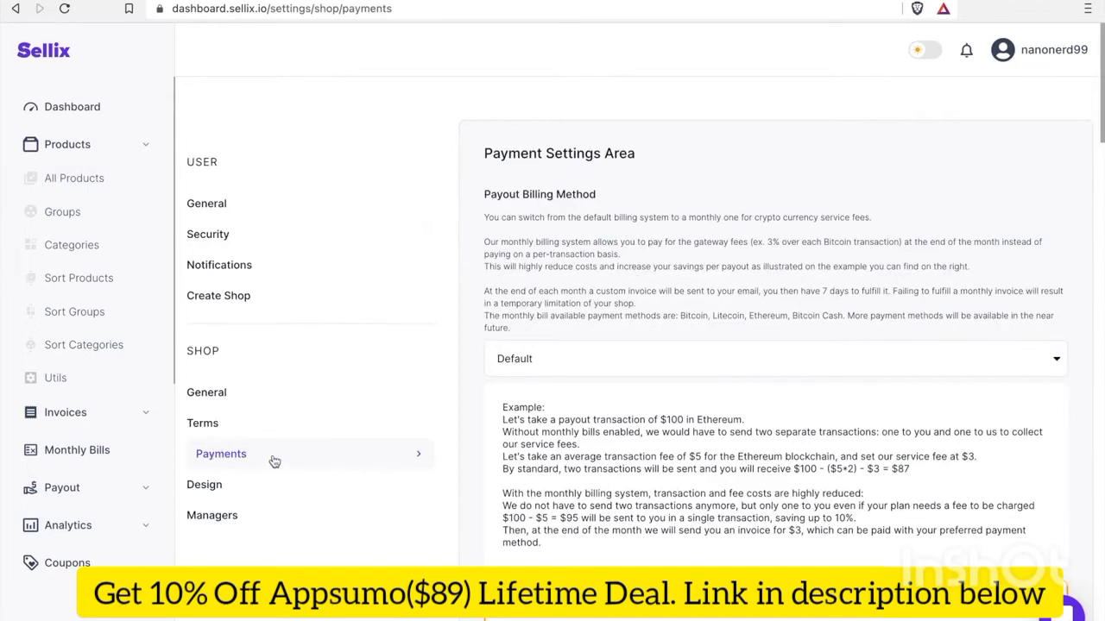
scroll(719, 457, down, 4)
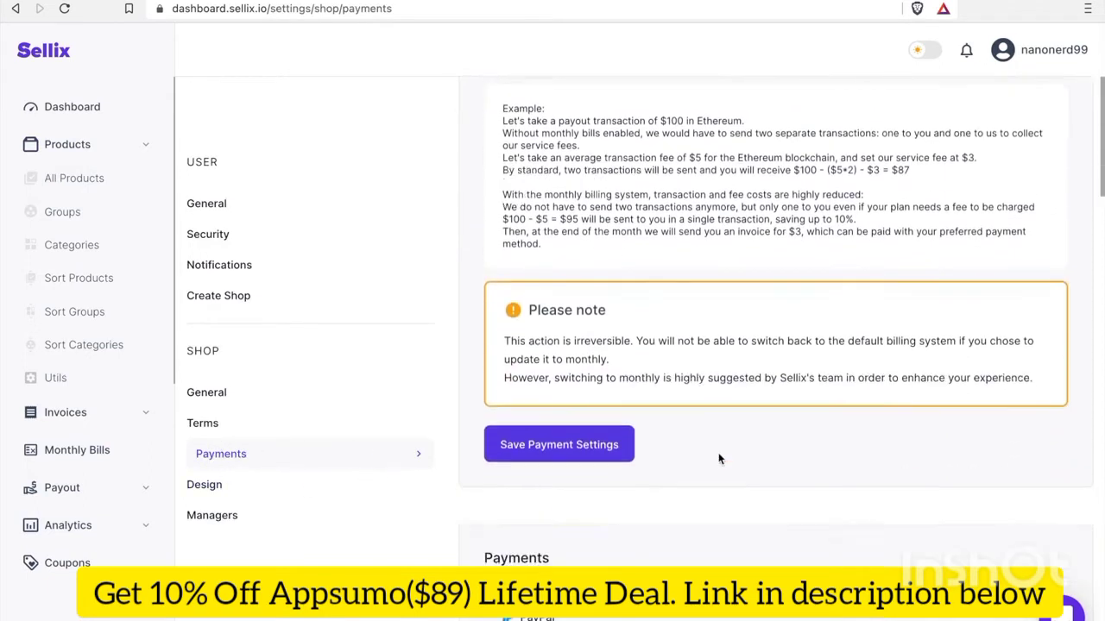
scroll(719, 459, down, 3)
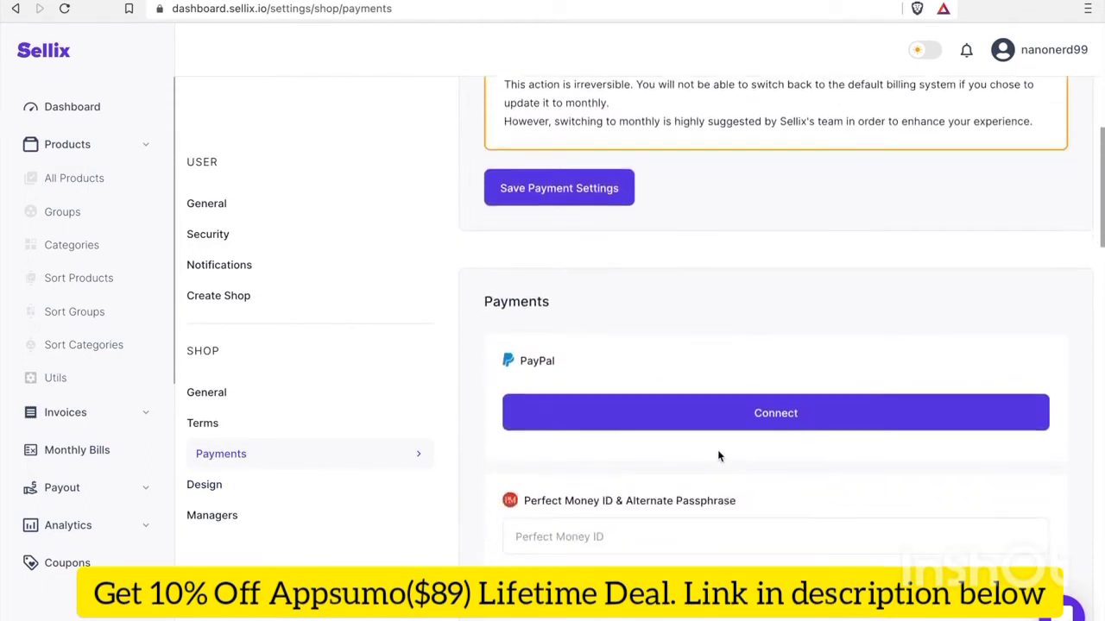
scroll(716, 451, down, 4)
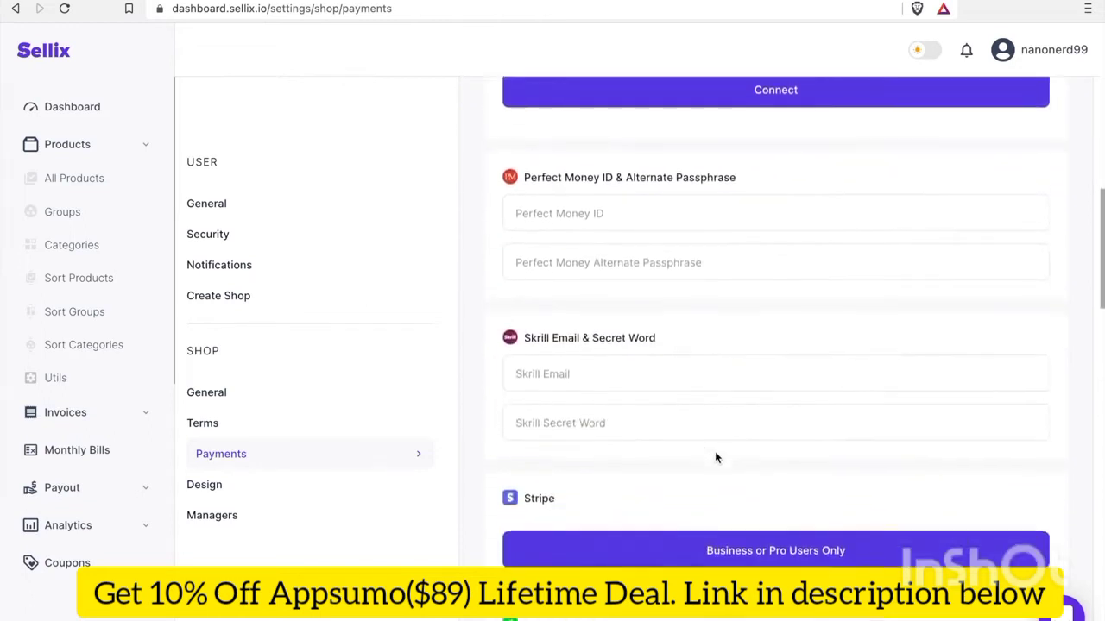
scroll(714, 457, down, 5)
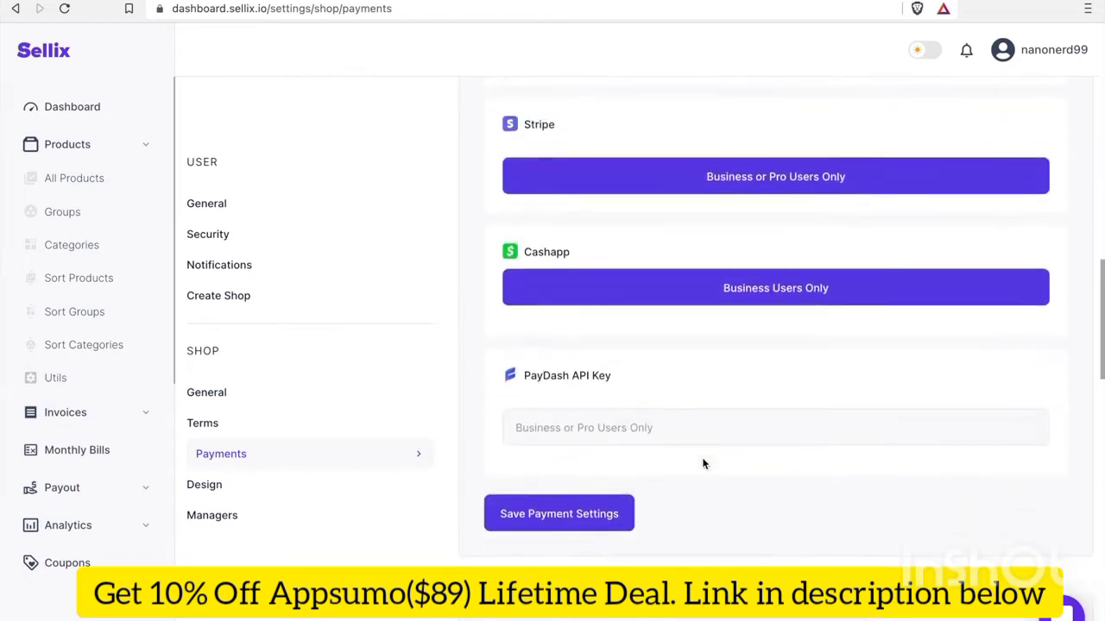
scroll(703, 463, down, 2)
scroll(703, 464, down, 4)
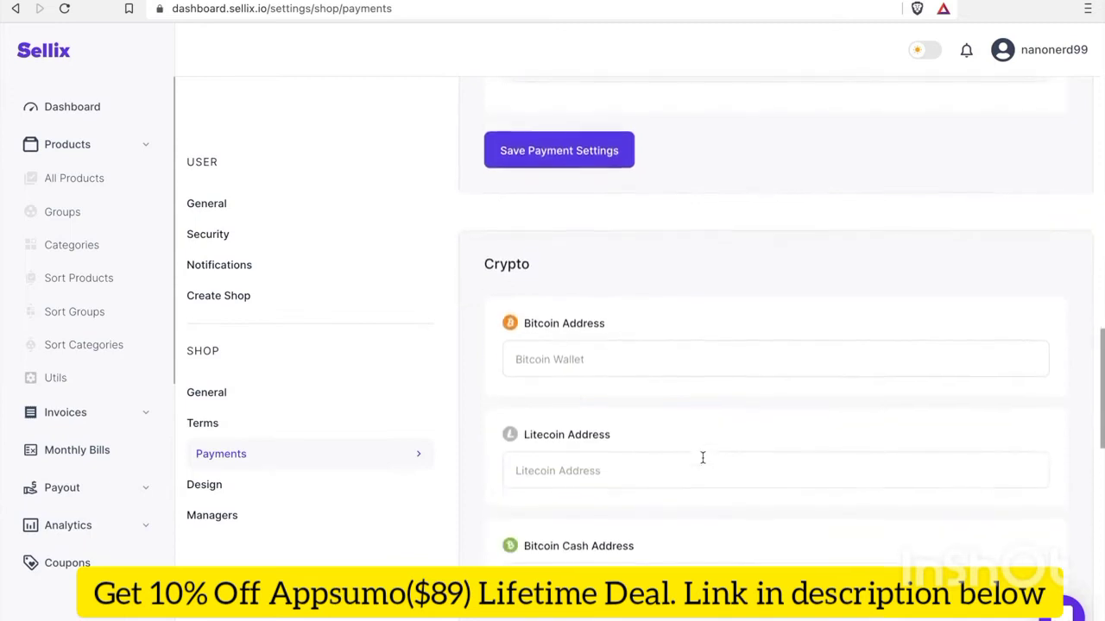
scroll(703, 457, down, 3)
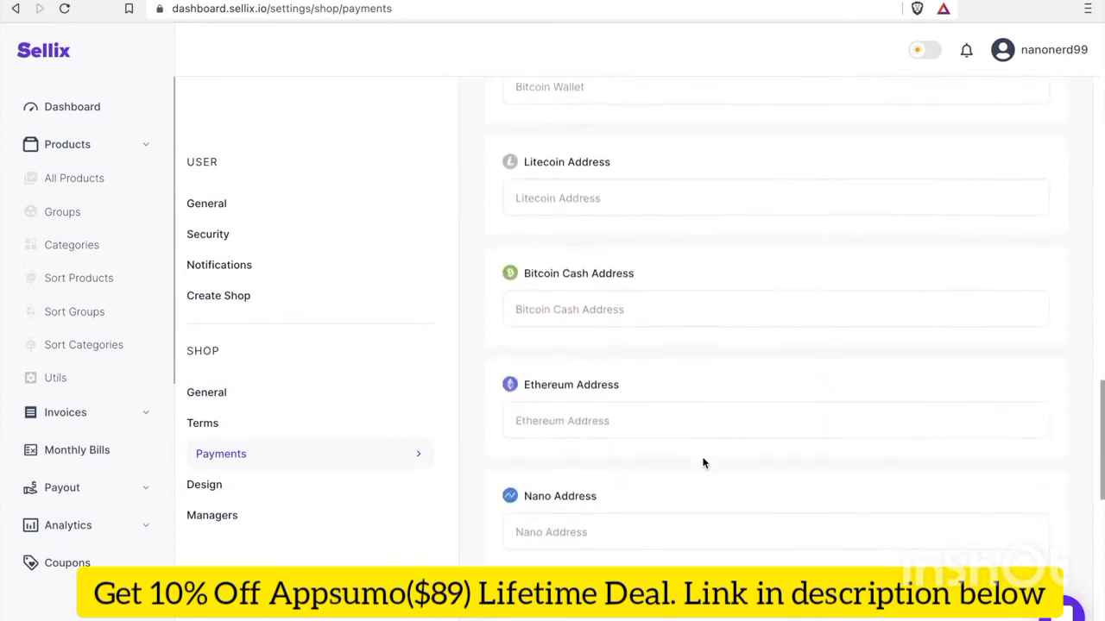
scroll(467, 460, down, 1)
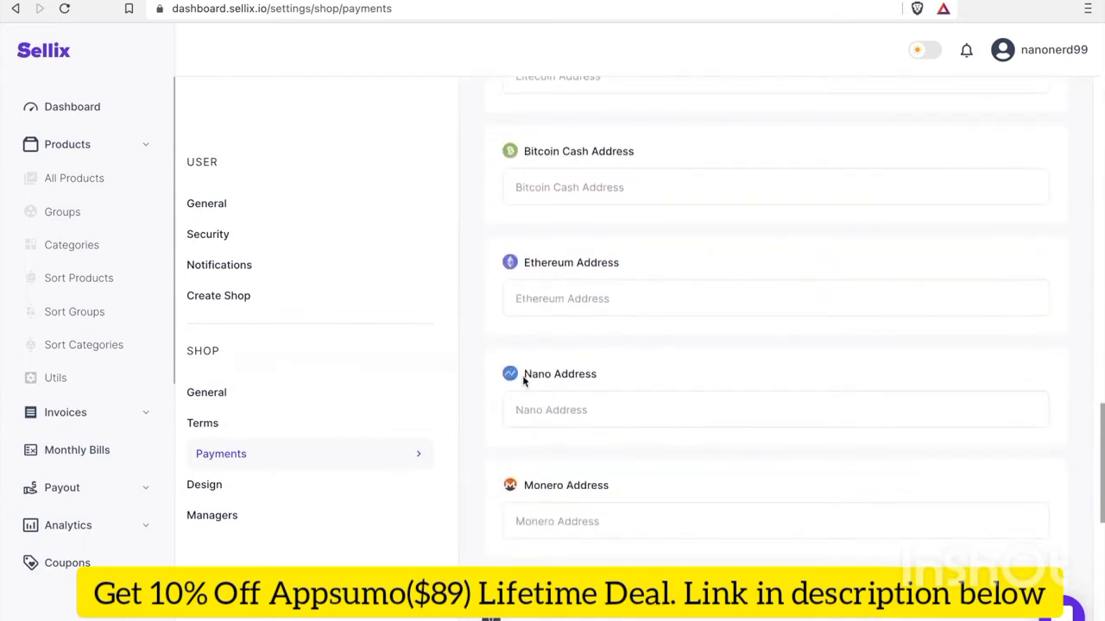
drag(523, 375, 608, 377)
Paste the Nano wallet address into Nano Address and save the crypto settings
click(611, 410)
text(nano_1z9m716dwrmbq5w4yy3xdtcmog5jytasbhnggbfx7u89dhg3oyi3uipntg5y)
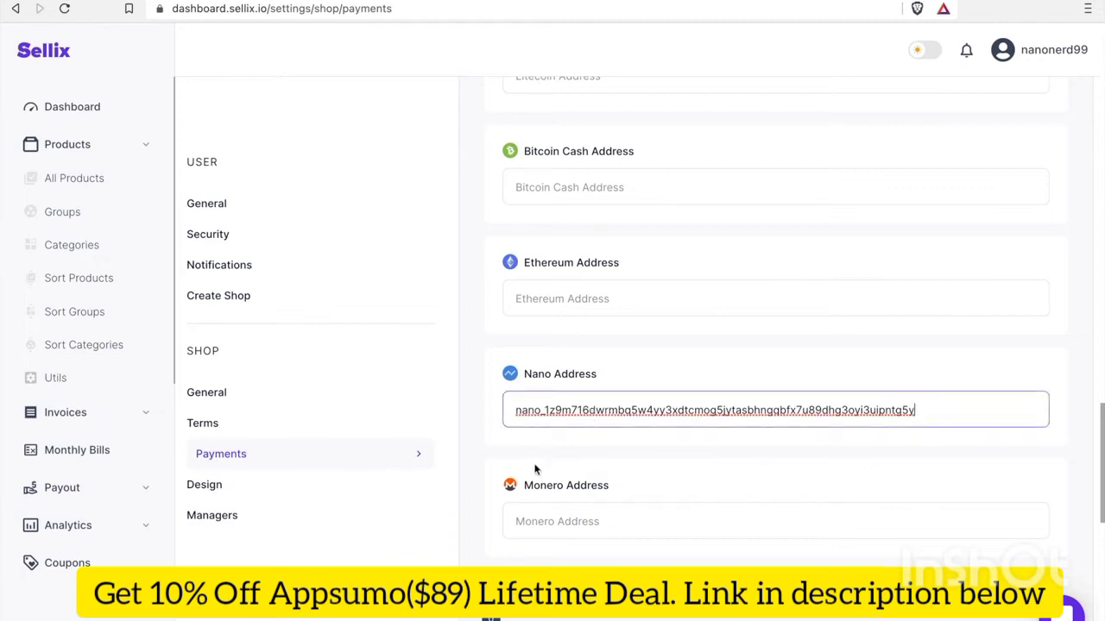
scroll(533, 462, down, 3)
scroll(535, 463, down, 1)
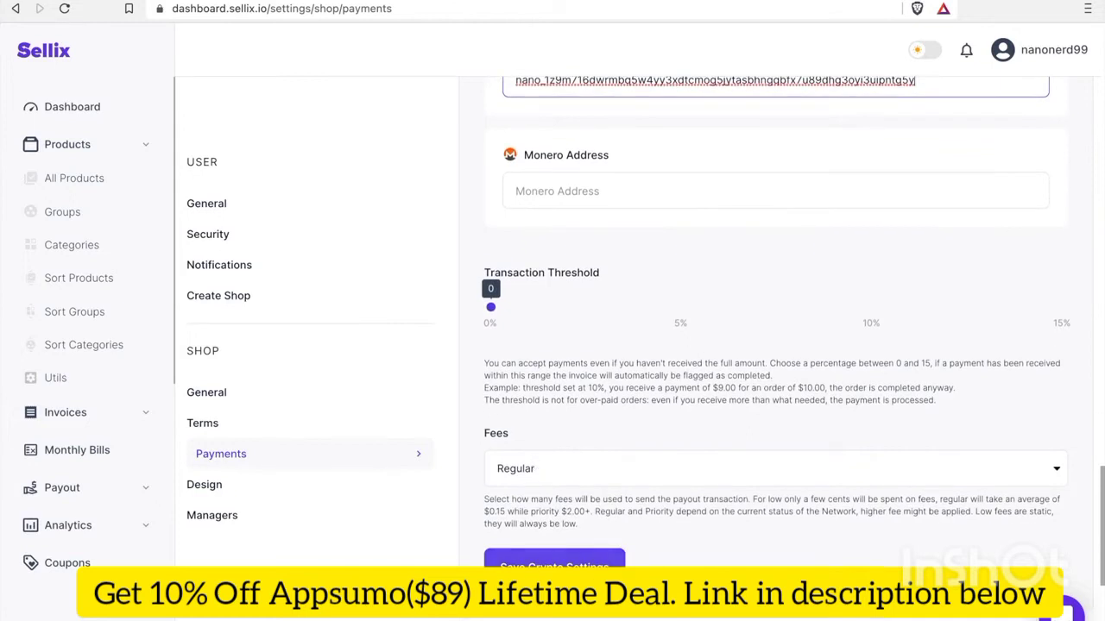
key(Return)
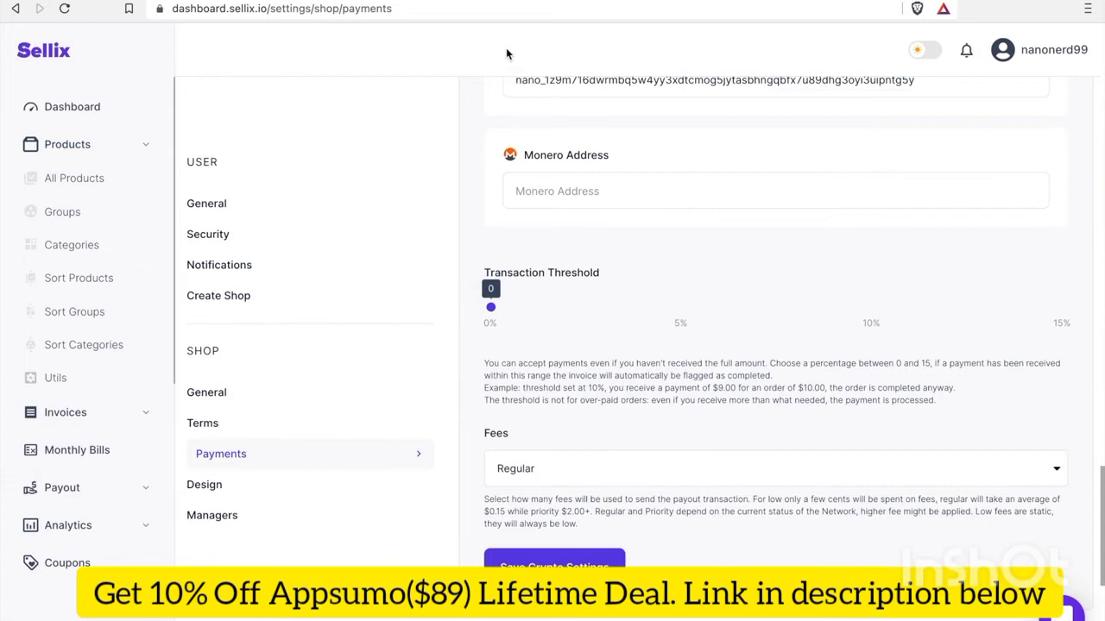
Open the public storefront through Your Shop in the account menu
click(1044, 60)
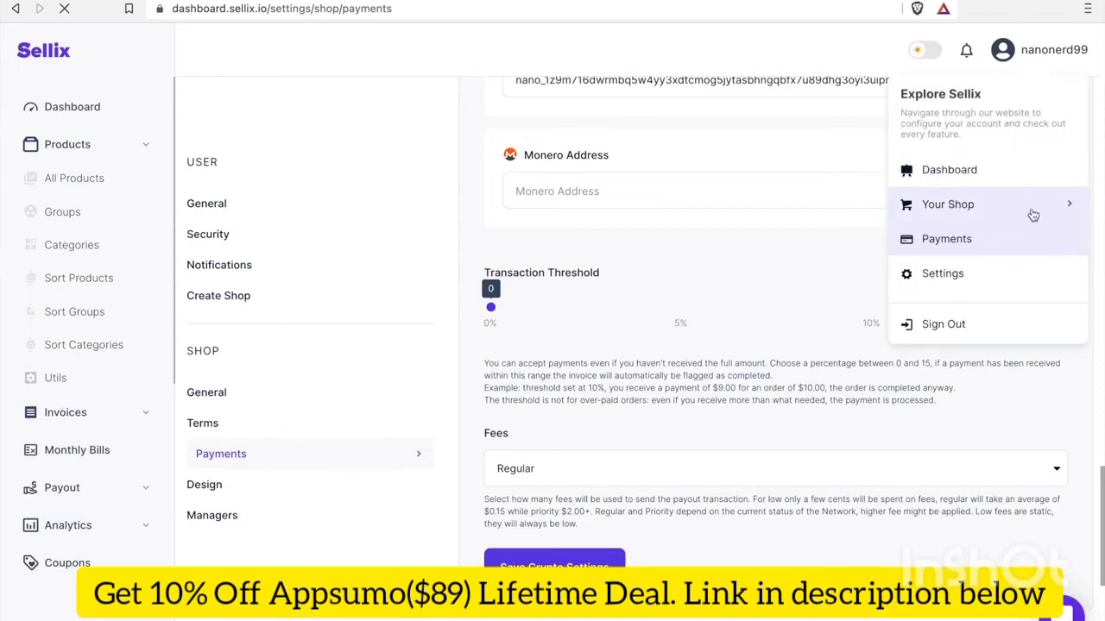
click(1062, 210)
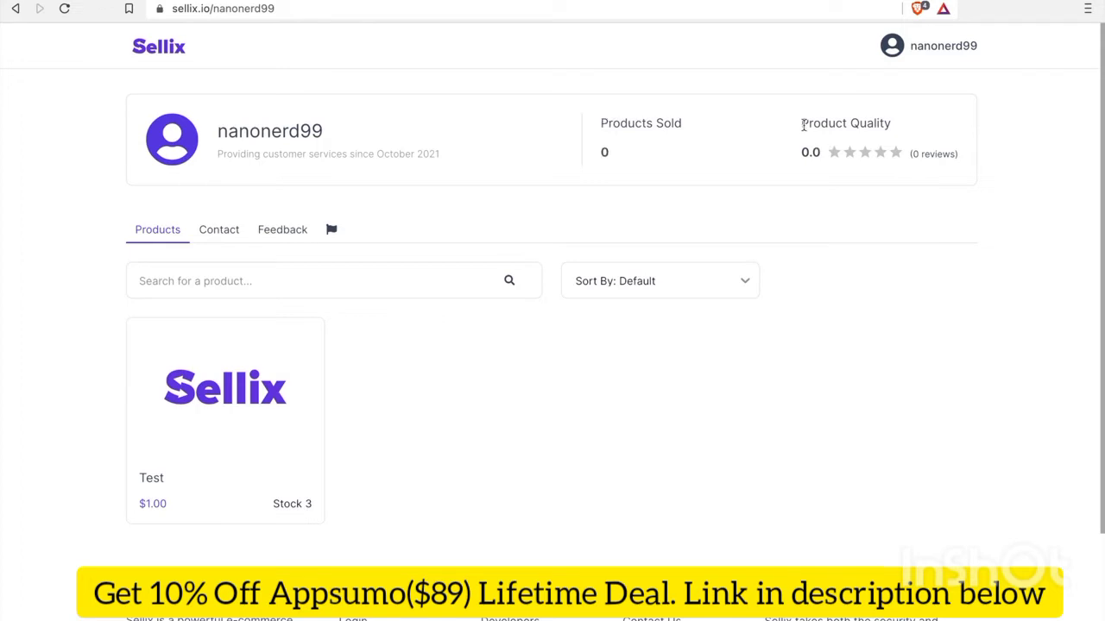
Open the Test product's storefront page, showing quantity 1 at a $1.00 subtotal
drag(801, 126, 975, 163)
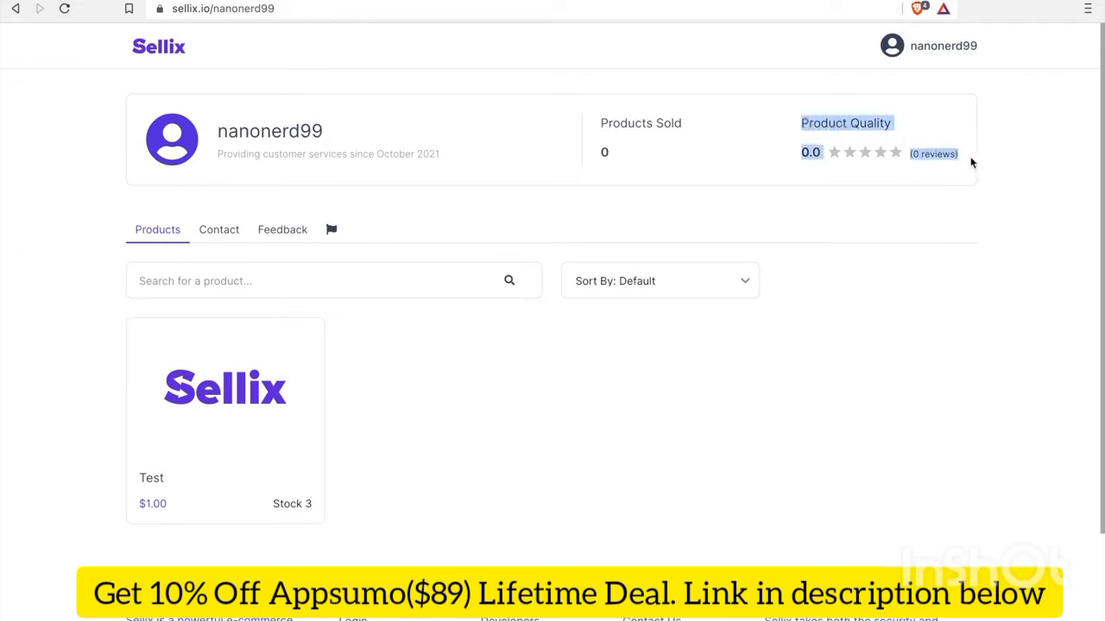
scroll(811, 383, down, 1)
click(816, 382)
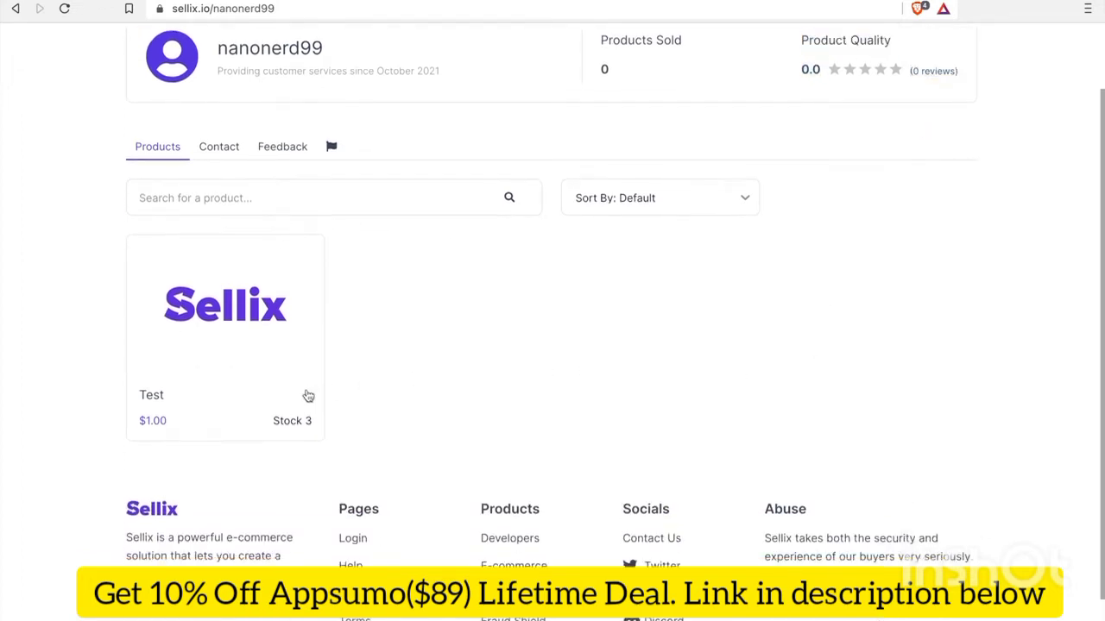
click(204, 370)
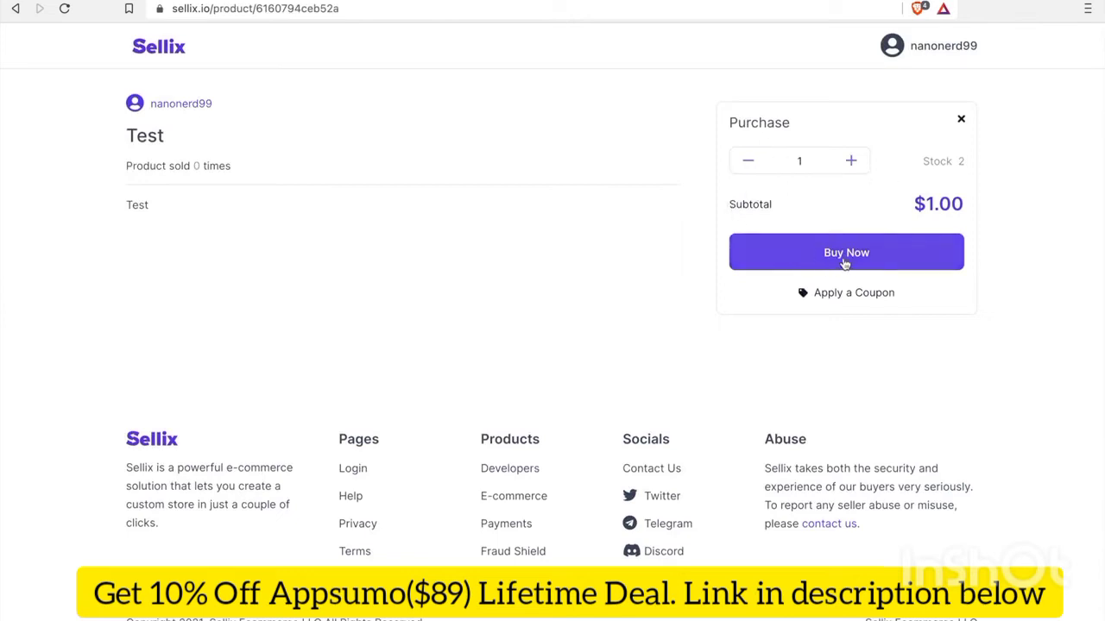
Start buying the Test product with Nano as the payment gateway and proceed to delivery
click(844, 259)
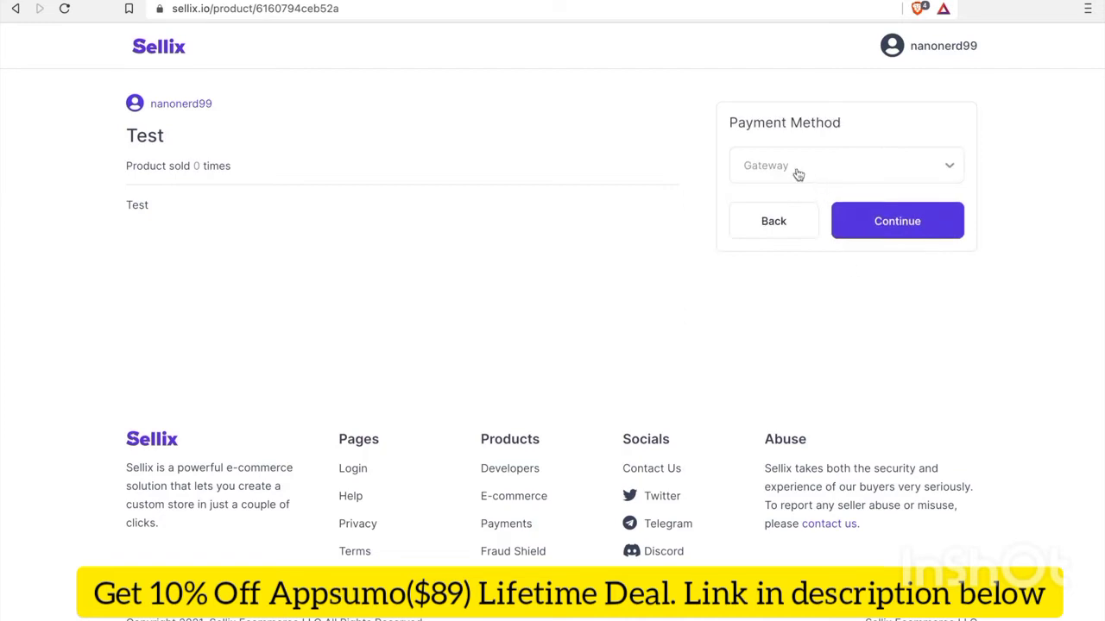
click(798, 172)
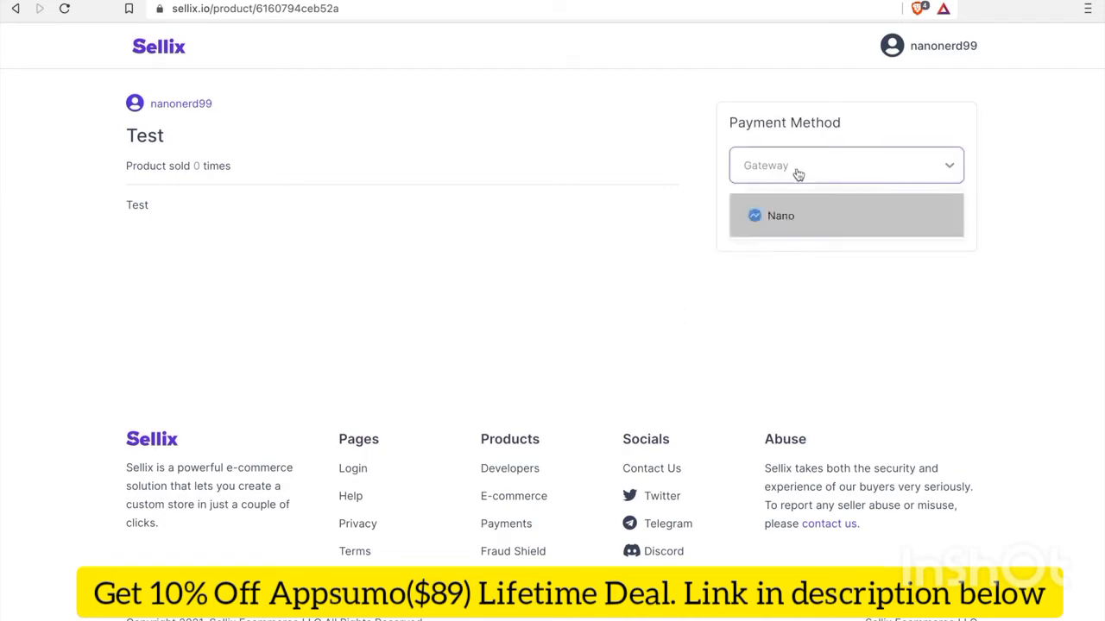
click(819, 227)
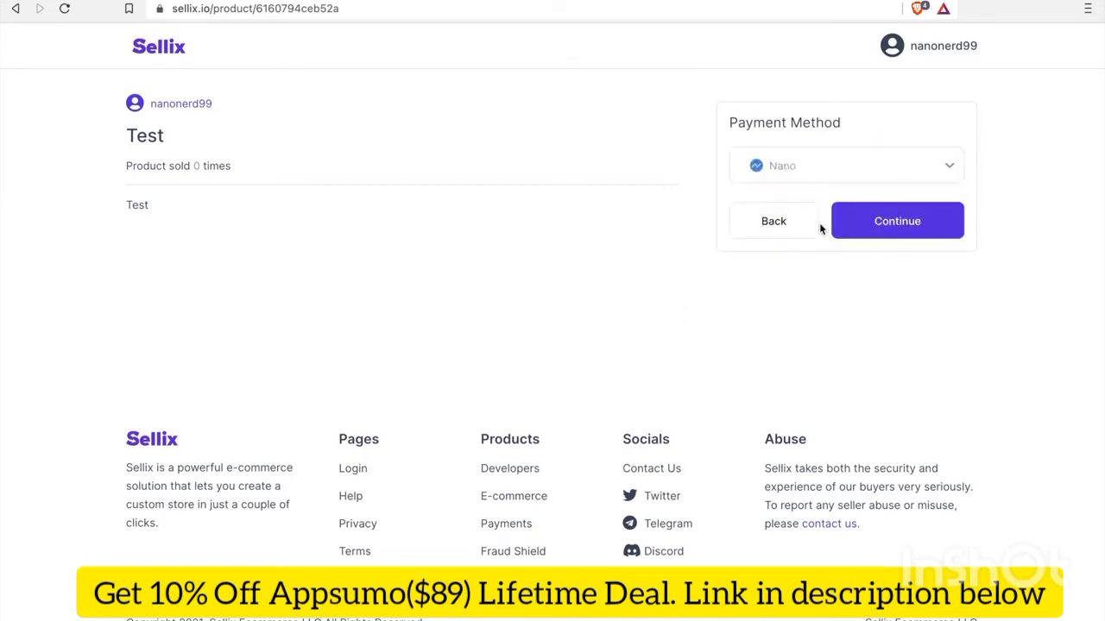
click(872, 227)
Enter an e-mail address for invoice updates and pay to generate the Nano invoice
click(815, 173)
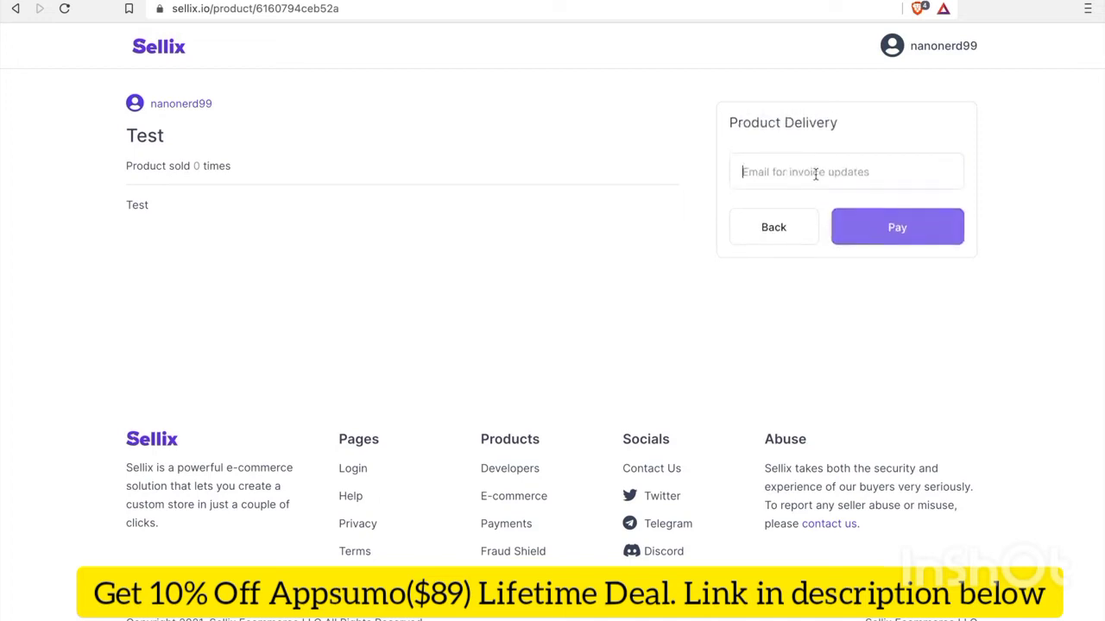
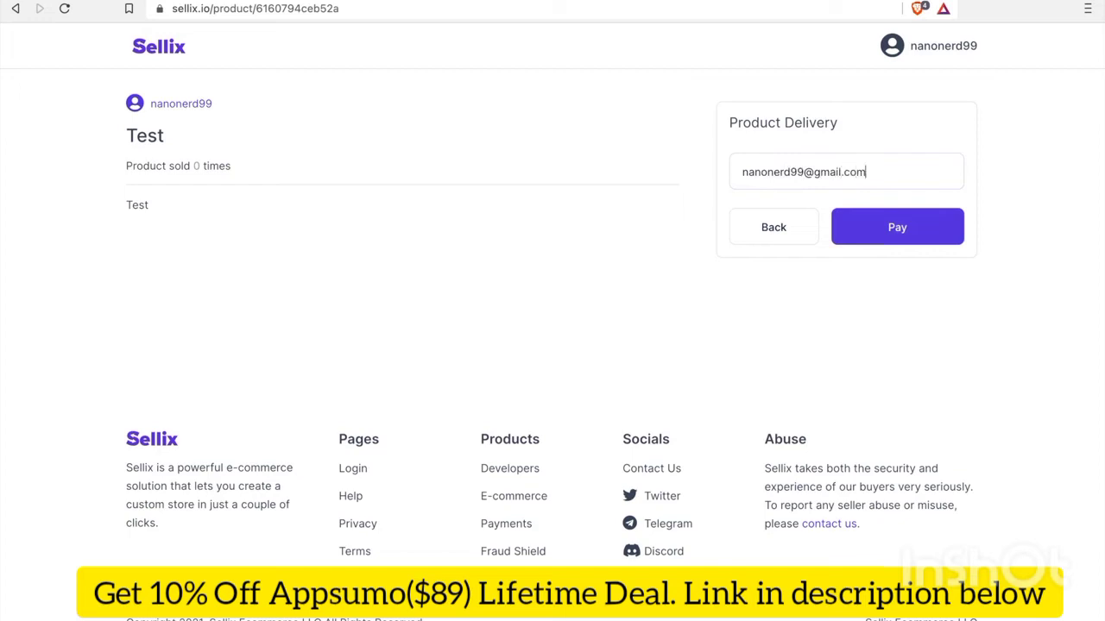
click(900, 230)
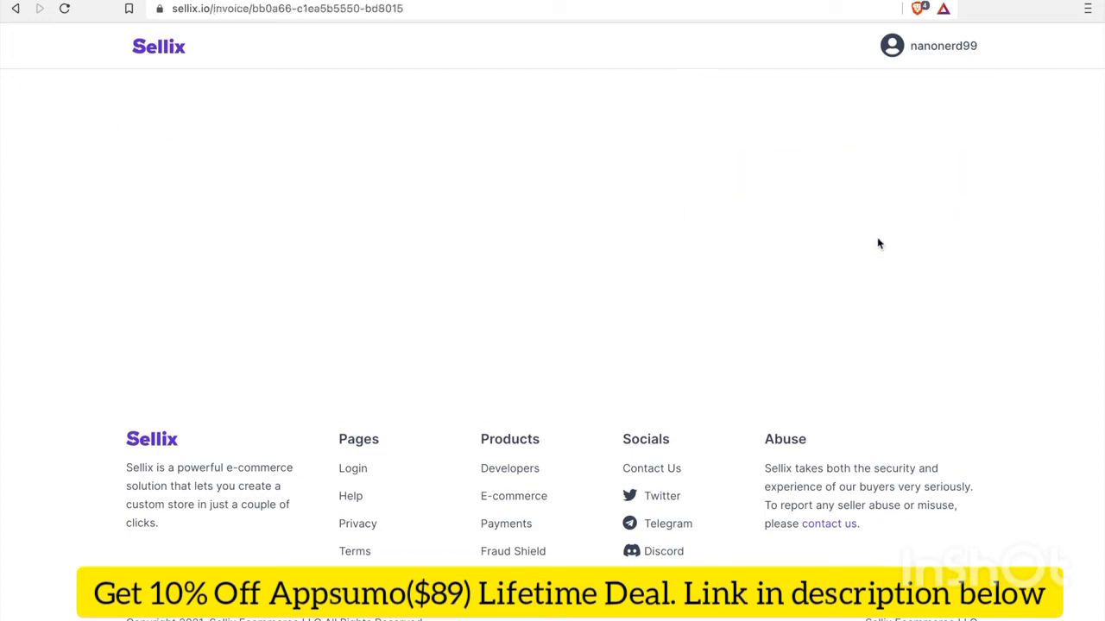